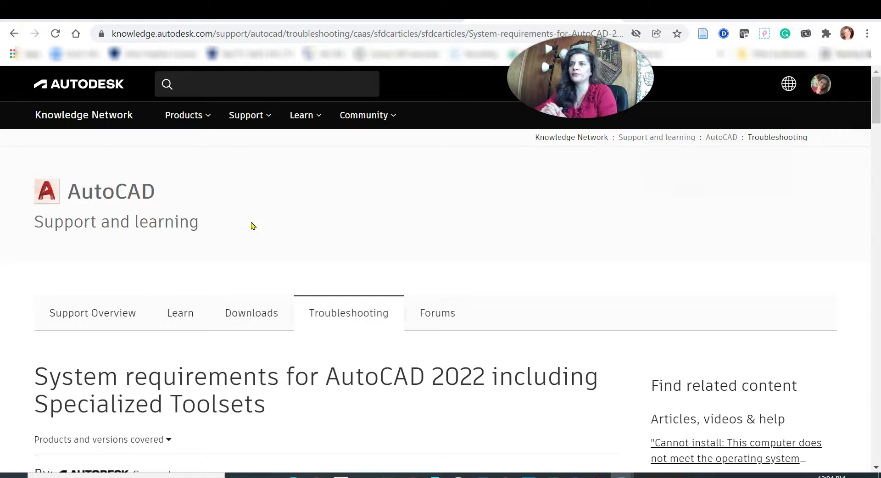
- Scroll down slightly in the 'System requirements for AutoCAD 2022 including Specialized Toolsets' article
{"action": "scroll", "coordinate": [336, 234], "scroll_direction": "down", "scroll_amount": 3}
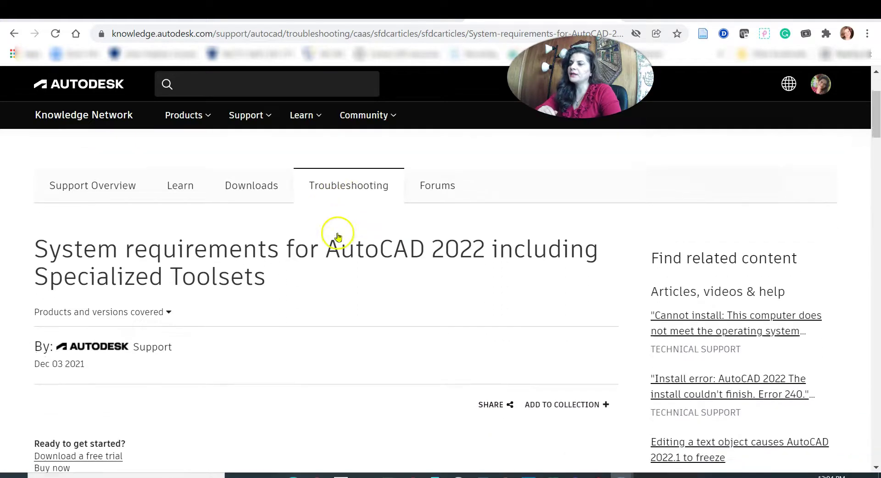
- Go to the Autodesk software free trials page through the article's 'Download a free trial' link
{"action": "left_click", "coordinate": [257, 54]}
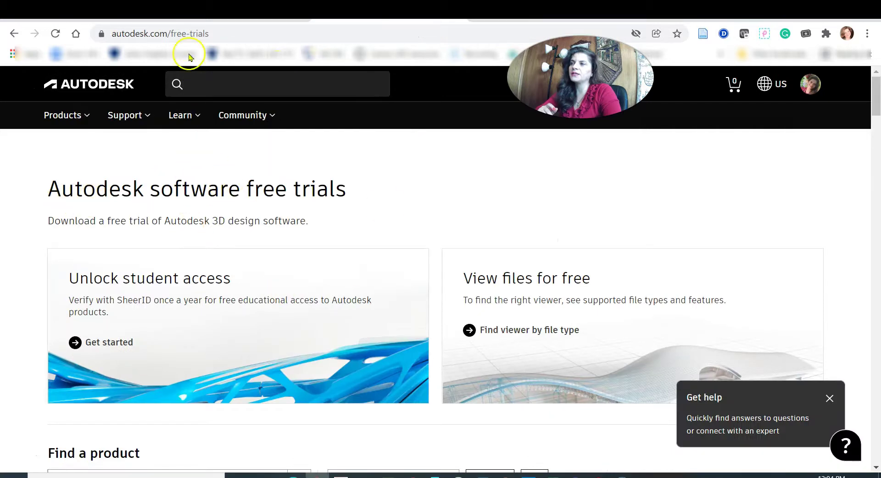
{"action": "left_click", "coordinate": [228, 34]}
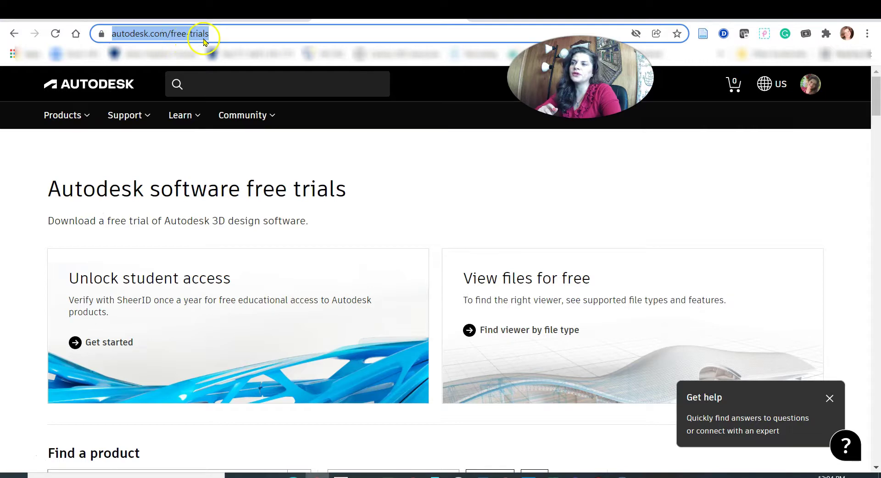
{"action": "left_click", "coordinate": [482, 189]}
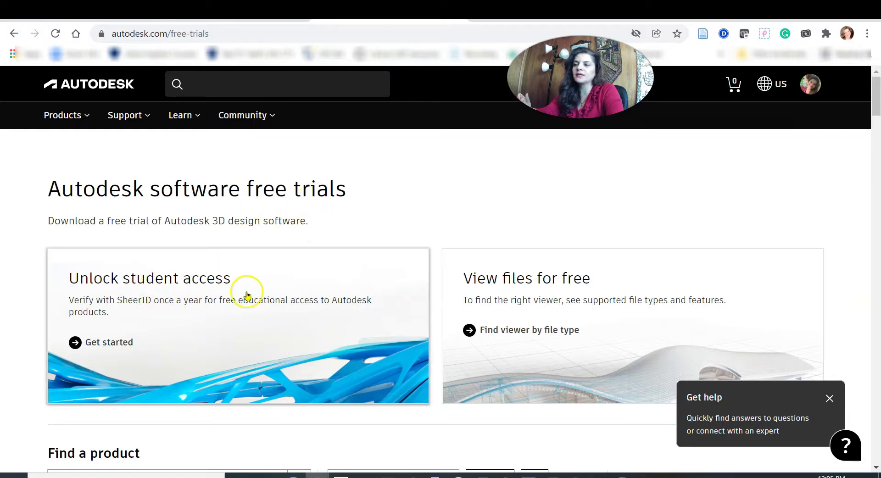
- View the 'Unlock student access' educational page, then return to the AutoCAD 2022 requirements article
{"action": "left_click", "coordinate": [220, 302]}
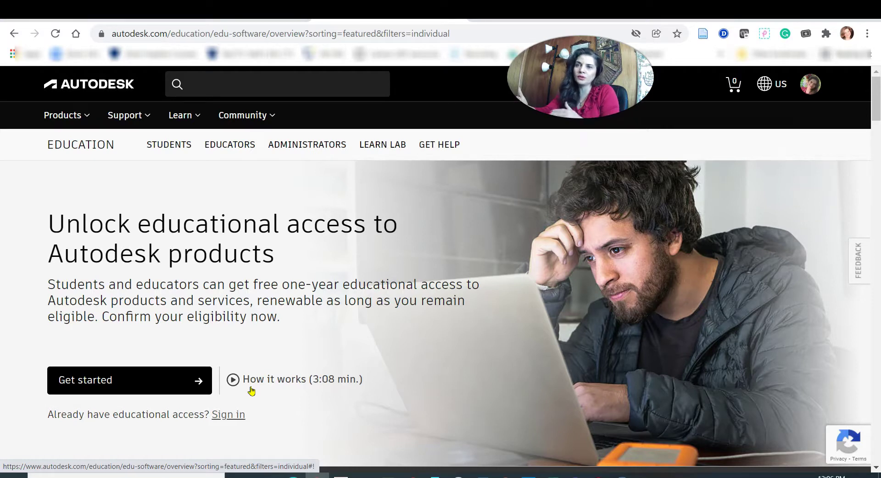
{"action": "left_click", "coordinate": [473, 54]}
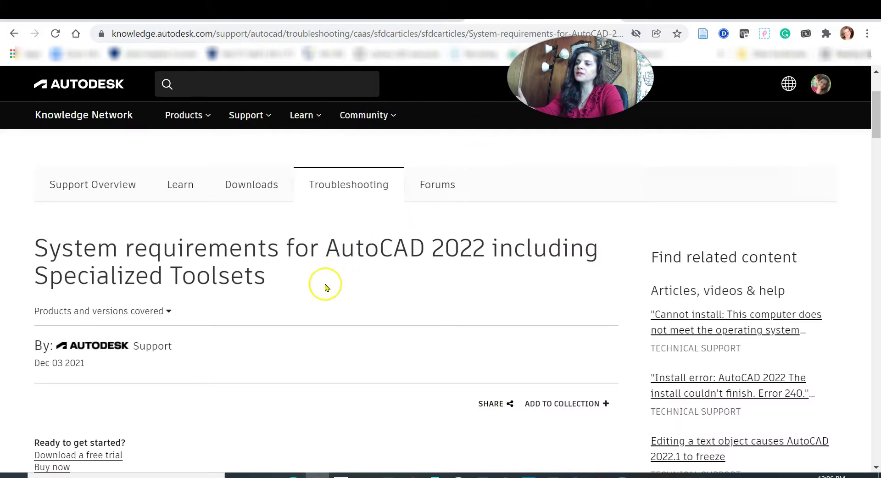
- Highlight the Windows requirements table heading, then scroll on to the Mac requirements table
{"action": "scroll", "coordinate": [327, 288], "scroll_direction": "down", "scroll_amount": 5}
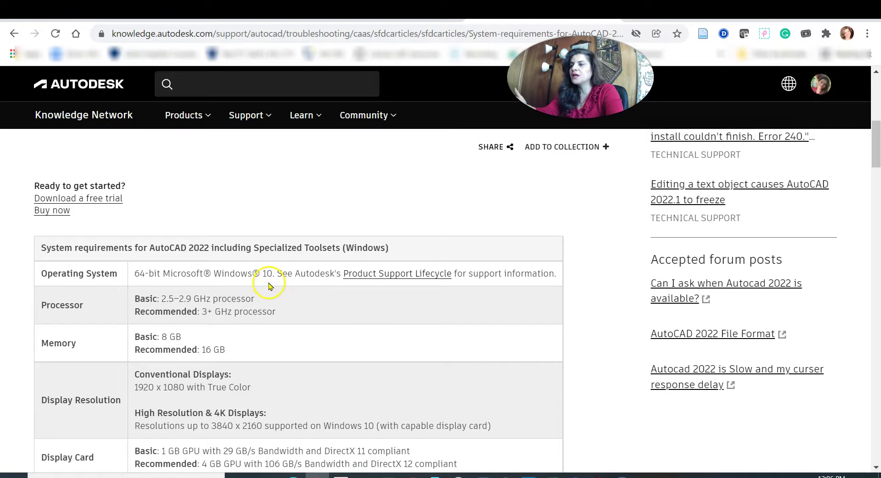
{"action": "left_click_drag", "start_coordinate": [149, 248], "coordinate": [419, 248]}
{"action": "scroll", "coordinate": [420, 248], "scroll_direction": "down", "scroll_amount": 1}
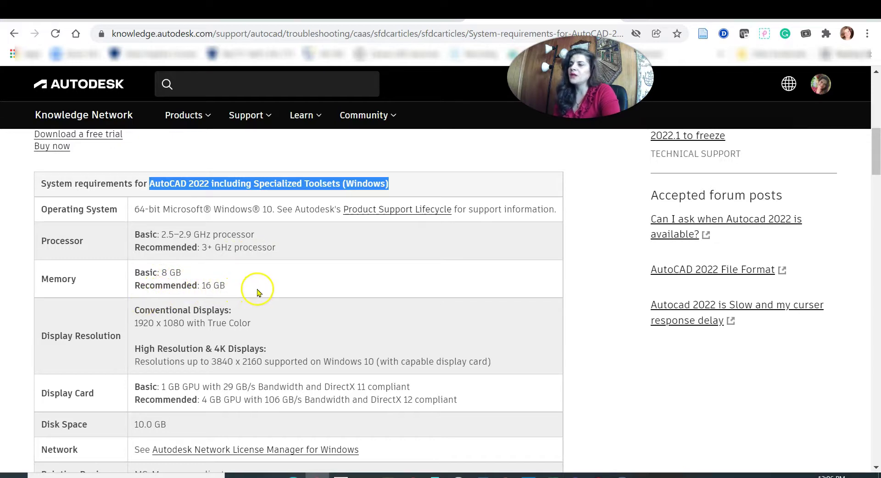
{"action": "scroll", "coordinate": [257, 290], "scroll_direction": "down", "scroll_amount": 1}
{"action": "scroll", "coordinate": [205, 360], "scroll_direction": "down", "scroll_amount": 5}
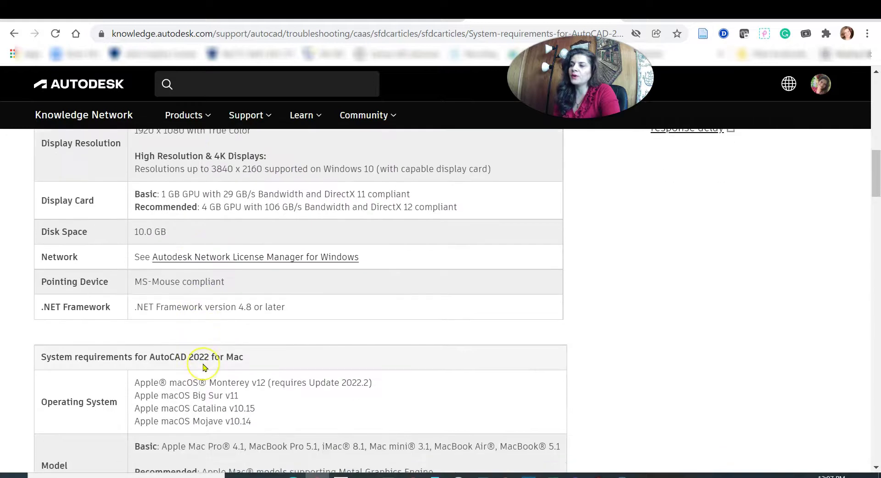
{"action": "scroll", "coordinate": [205, 367], "scroll_direction": "down", "scroll_amount": 1}
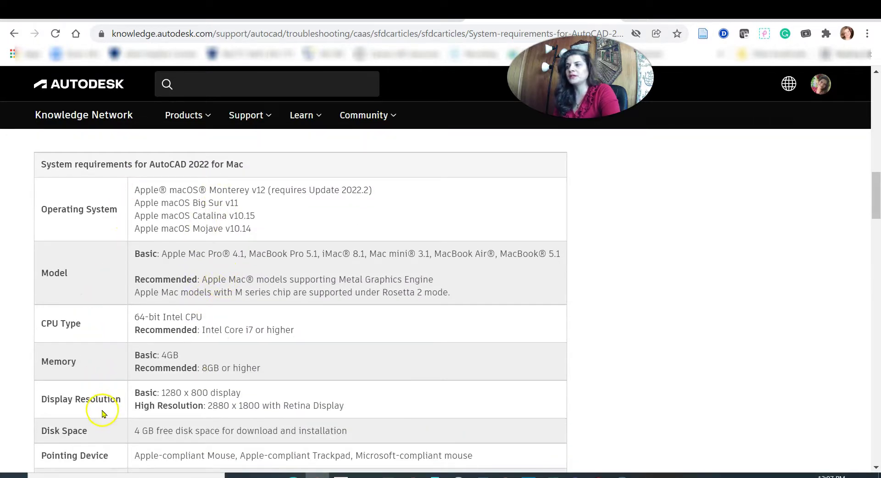
{"action": "left_click", "coordinate": [202, 362]}
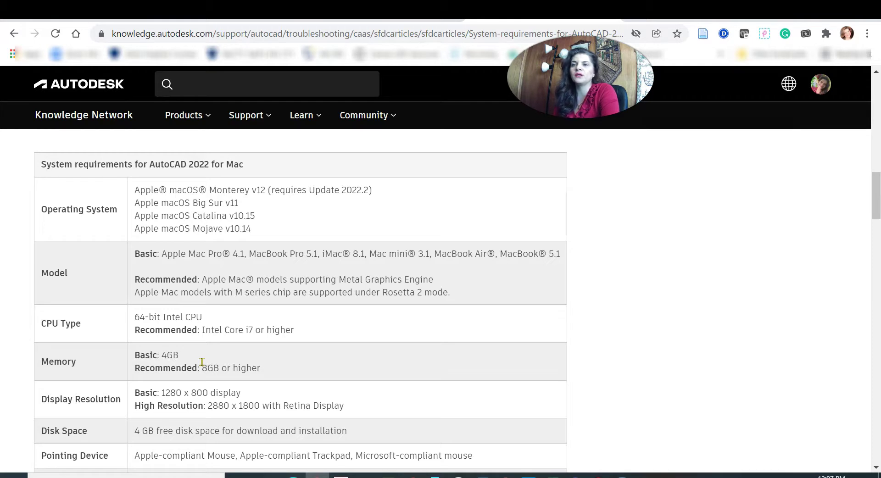
{"action": "scroll", "coordinate": [362, 356], "scroll_direction": "up", "scroll_amount": 10}
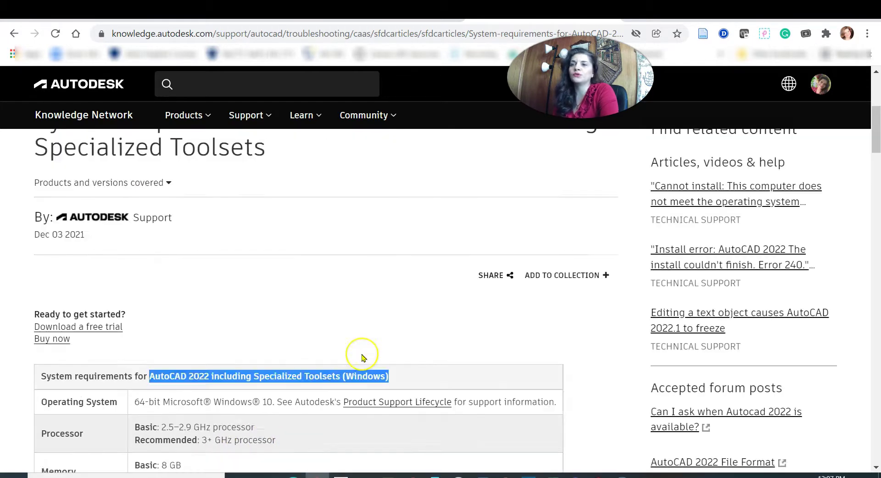
{"action": "scroll", "coordinate": [362, 357], "scroll_direction": "up", "scroll_amount": 4}
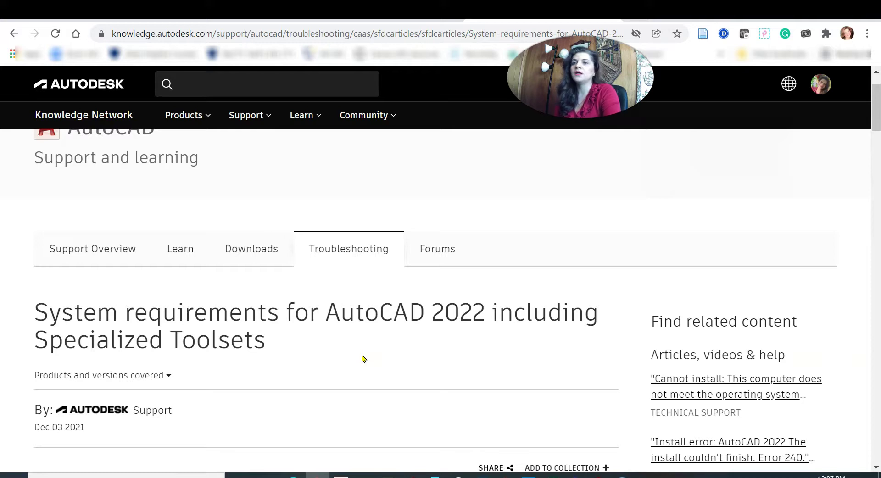
{"action": "left_click", "coordinate": [364, 363]}
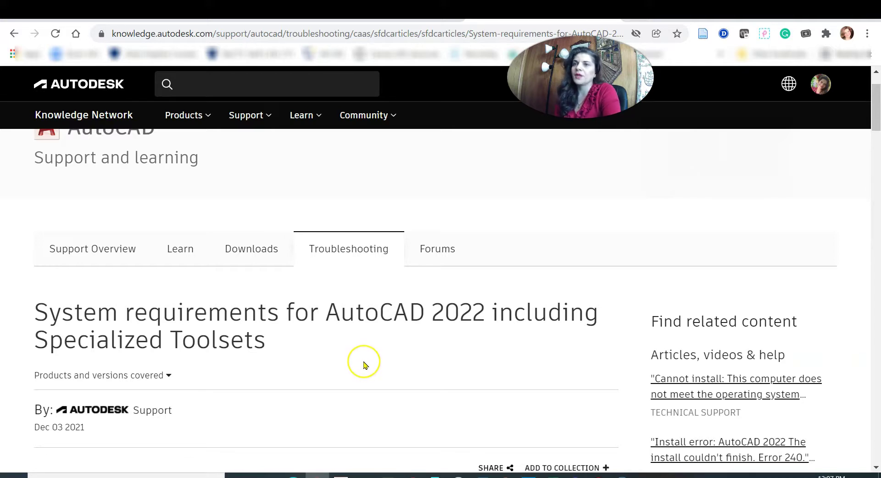
{"action": "scroll", "coordinate": [364, 365], "scroll_direction": "up", "scroll_amount": 2}
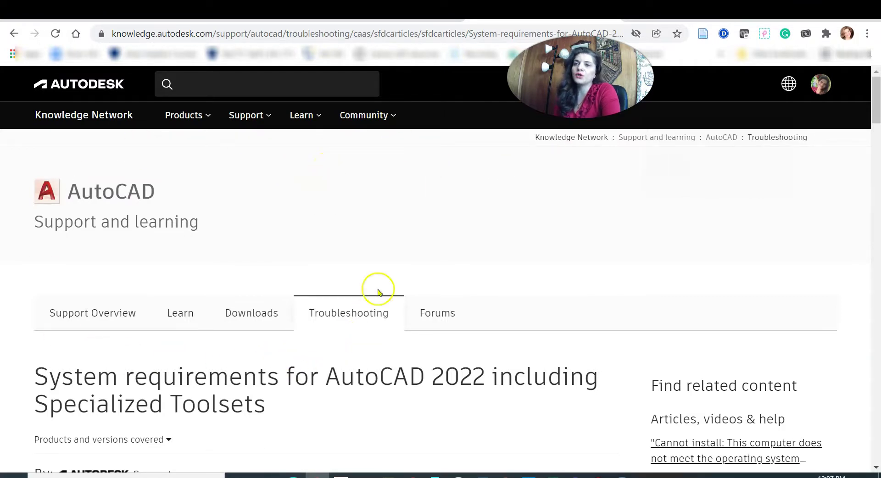
{"action": "scroll", "coordinate": [315, 259], "scroll_direction": "down", "scroll_amount": 2}
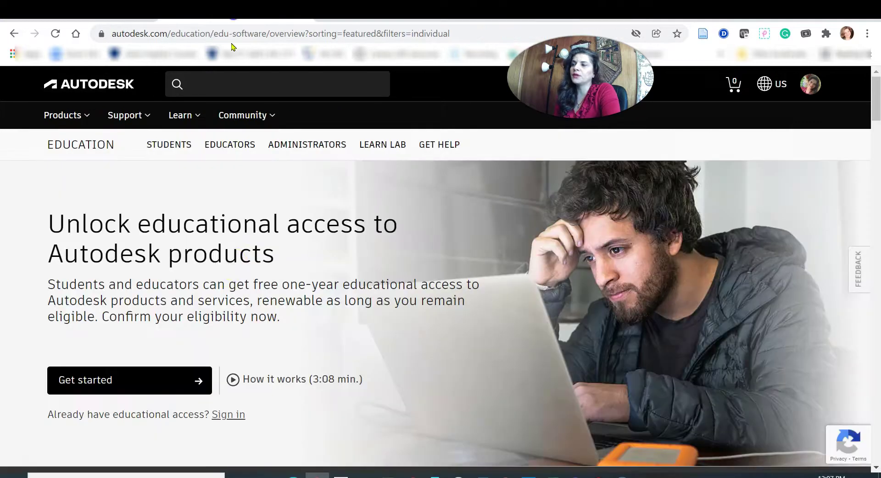
- Start educational eligibility with Get started, then go to My account's 'Products and services' page
{"action": "scroll", "coordinate": [258, 346], "scroll_direction": "down", "scroll_amount": 2}
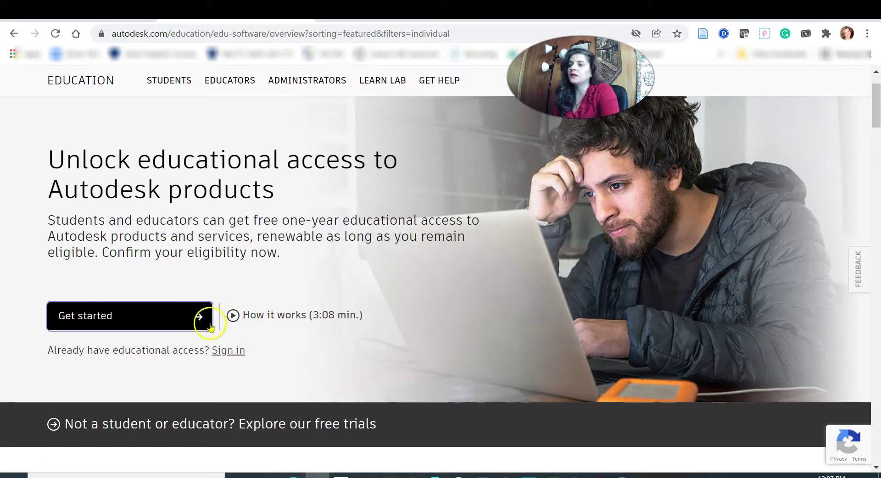
{"action": "left_click", "coordinate": [86, 326]}
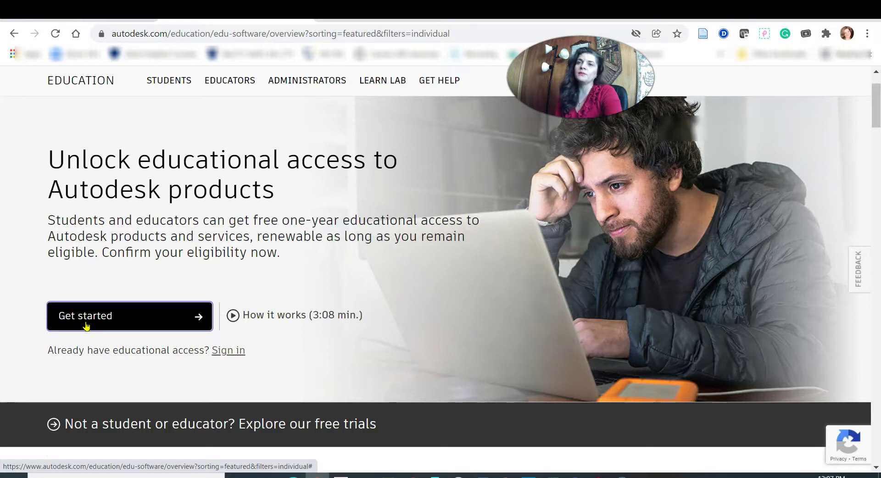
{"action": "left_click", "coordinate": [811, 83]}
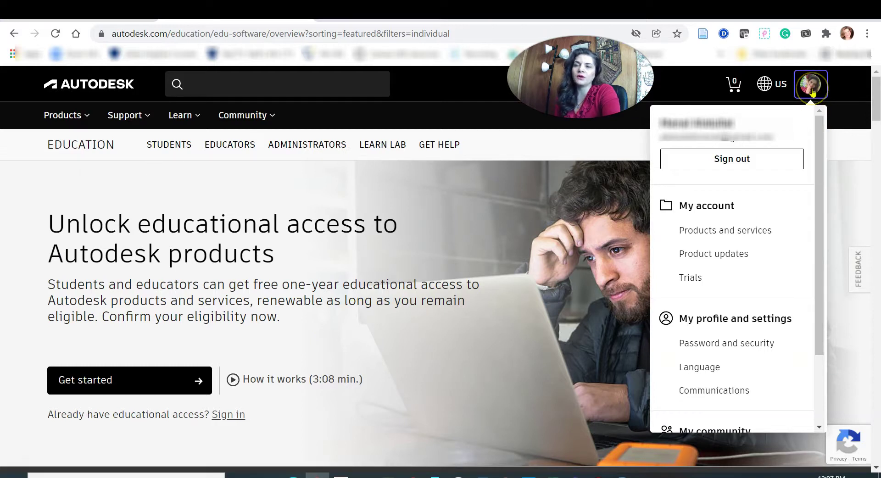
{"action": "left_click", "coordinate": [718, 233]}
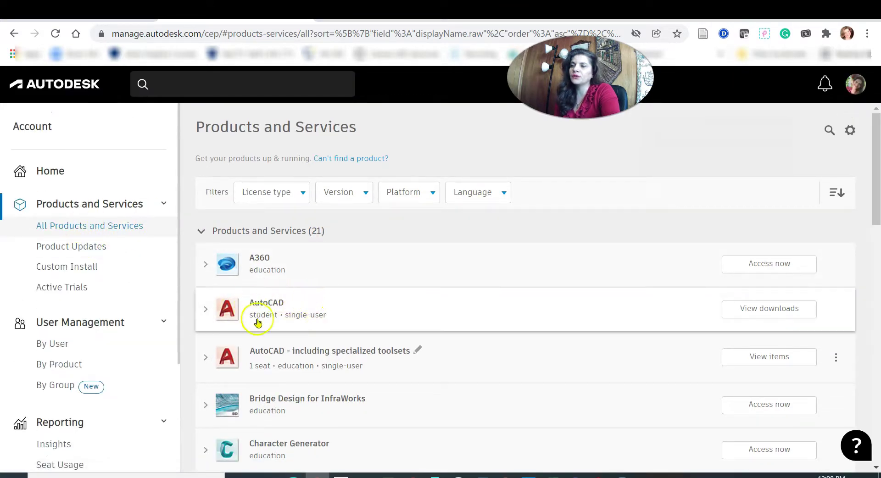
- Filter products to version 2022 and expand 'AutoCAD - including specialized toolsets' to list its items
{"action": "left_click", "coordinate": [355, 193]}
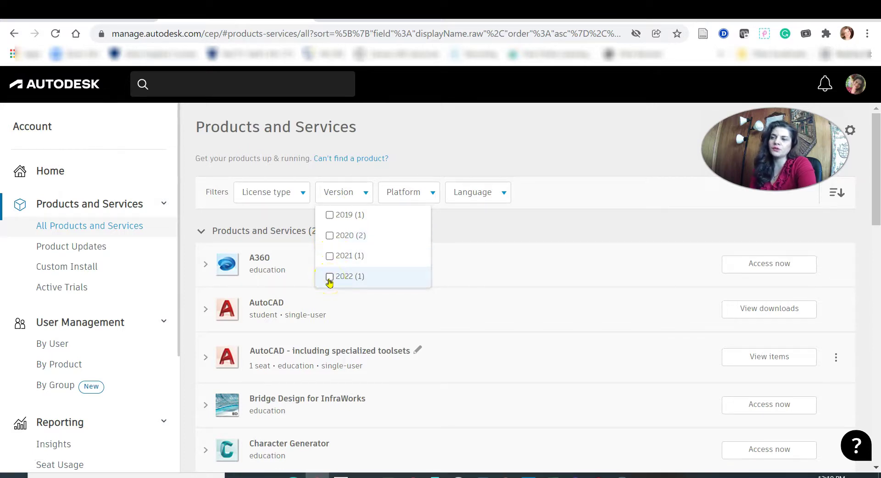
{"action": "left_click", "coordinate": [329, 278]}
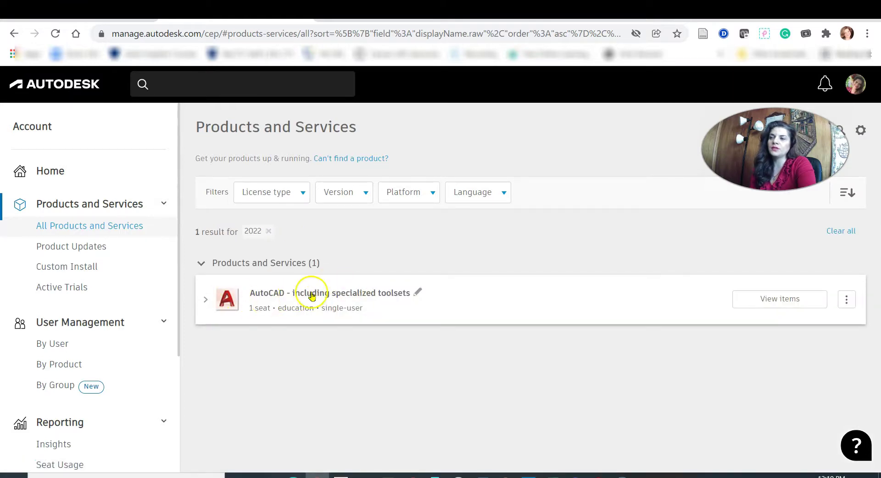
{"action": "left_click", "coordinate": [340, 294]}
{"action": "scroll", "coordinate": [376, 367], "scroll_direction": "down", "scroll_amount": 2}
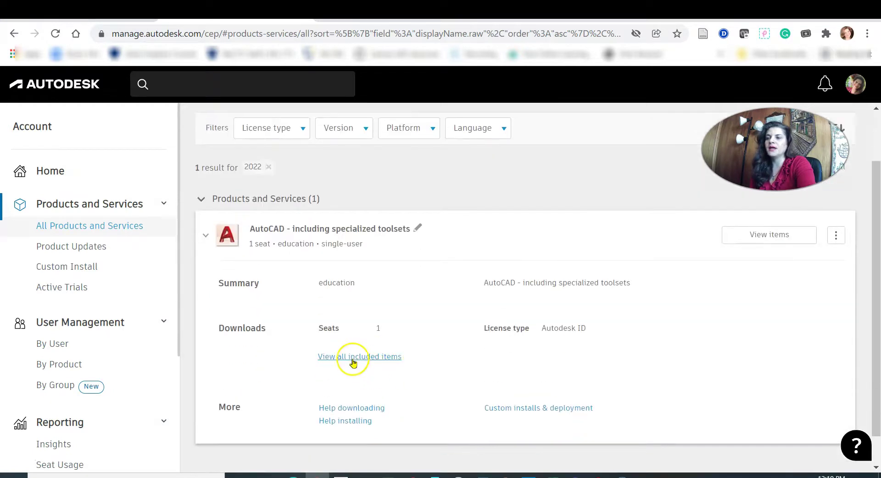
{"action": "left_click", "coordinate": [355, 359]}
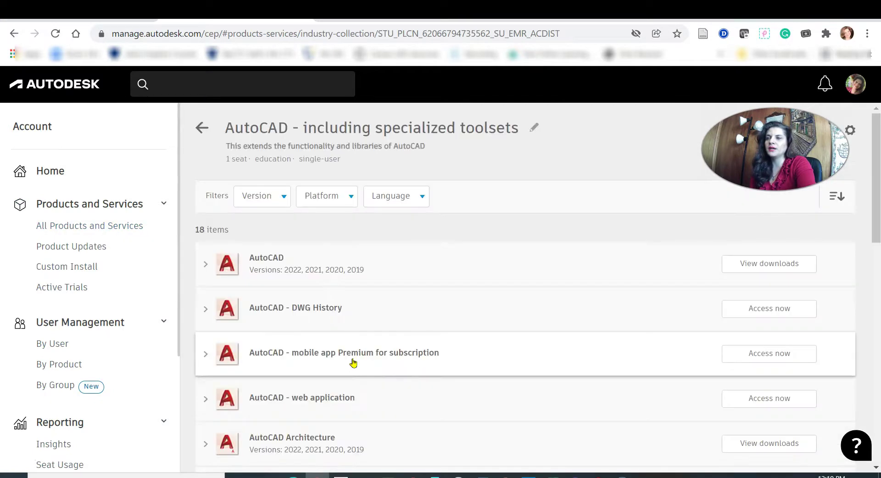
{"action": "scroll", "coordinate": [303, 402], "scroll_direction": "down", "scroll_amount": 5}
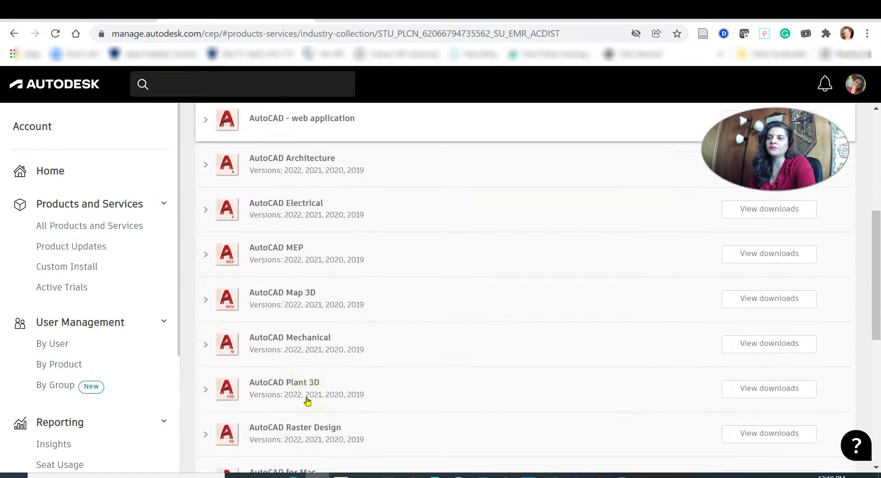
{"action": "scroll", "coordinate": [308, 404], "scroll_direction": "down", "scroll_amount": 6}
{"action": "scroll", "coordinate": [309, 411], "scroll_direction": "up", "scroll_amount": 12}
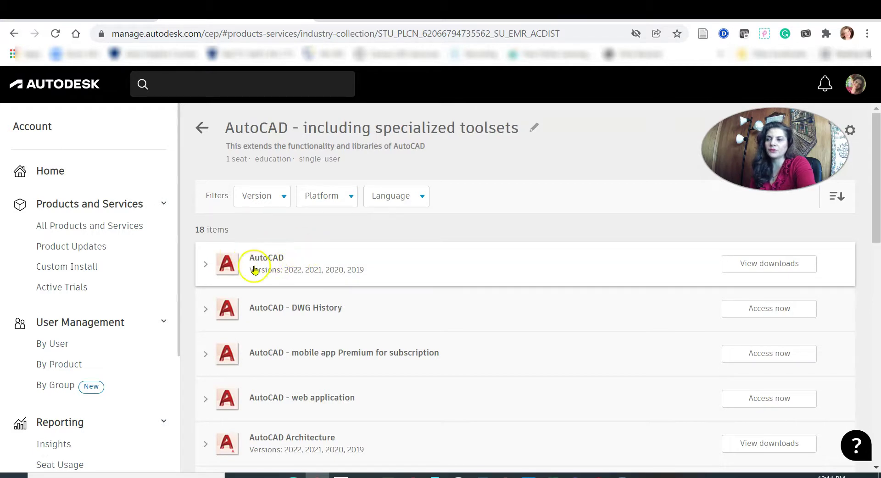
{"action": "scroll", "coordinate": [325, 287], "scroll_direction": "down", "scroll_amount": 4}
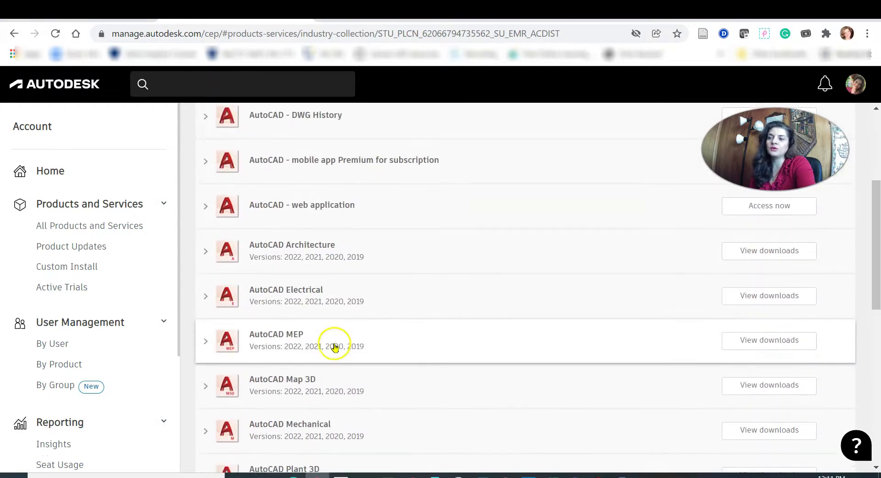
{"action": "scroll", "coordinate": [265, 260], "scroll_direction": "up", "scroll_amount": 4}
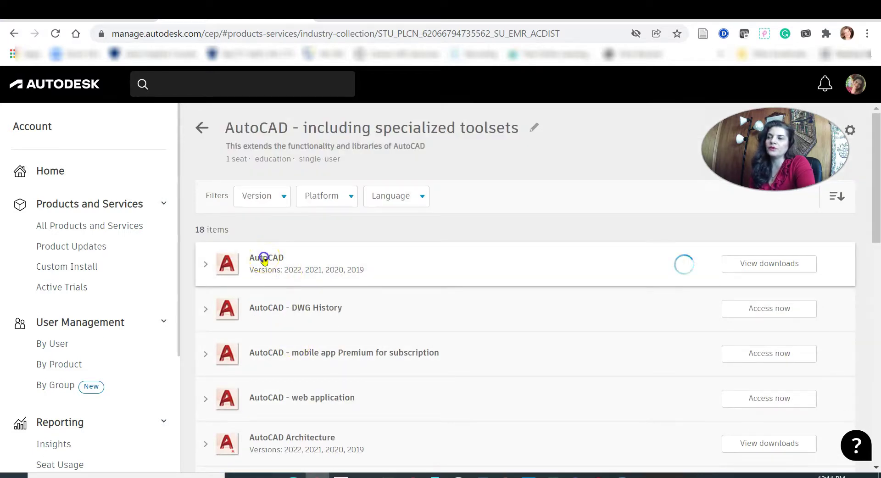
- Expand the AutoCAD product and open its 2022 download options
{"action": "left_click", "coordinate": [263, 259]}
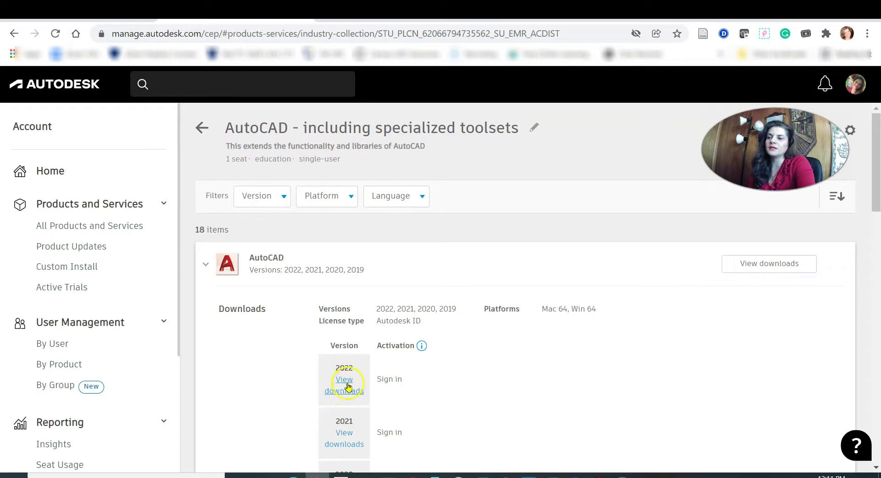
{"action": "scroll", "coordinate": [350, 384], "scroll_direction": "down", "scroll_amount": 1}
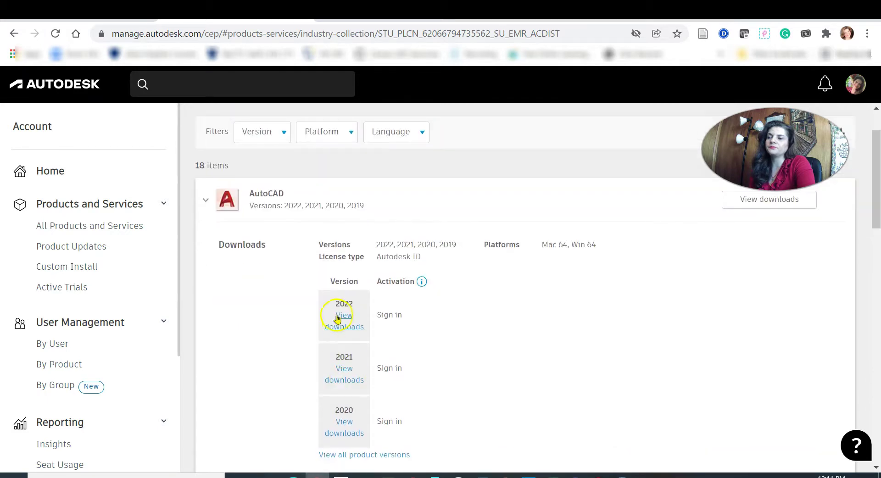
{"action": "left_click", "coordinate": [337, 317]}
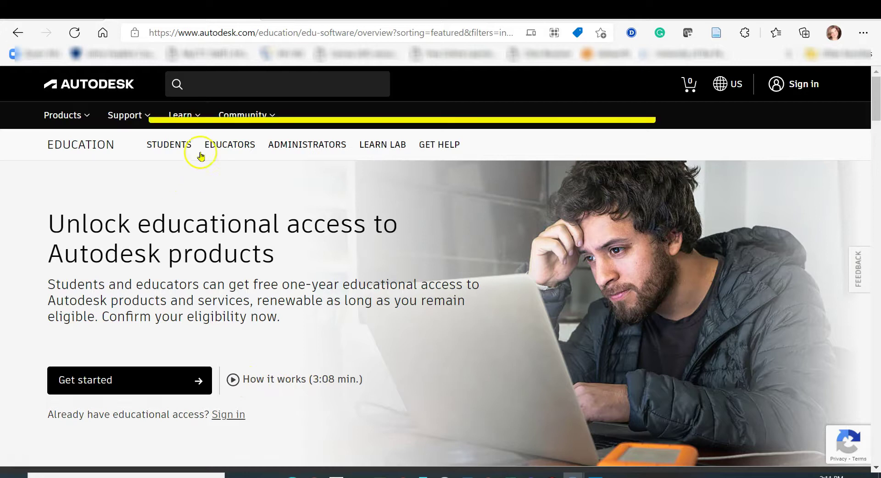
- Select the page address, dismiss the suggestions, and start getting educational access
{"action": "left_click_drag", "start_coordinate": [151, 33], "coordinate": [545, 25]}
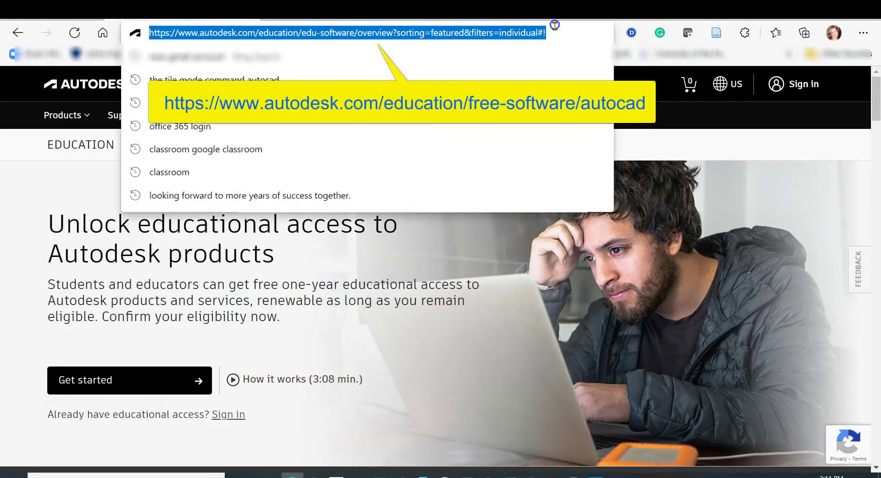
{"action": "left_click", "coordinate": [437, 340]}
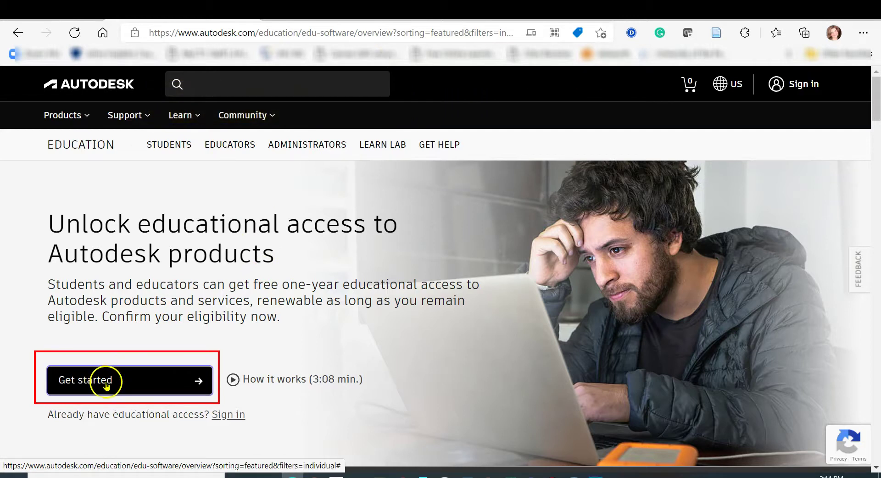
{"action": "left_click", "coordinate": [138, 386]}
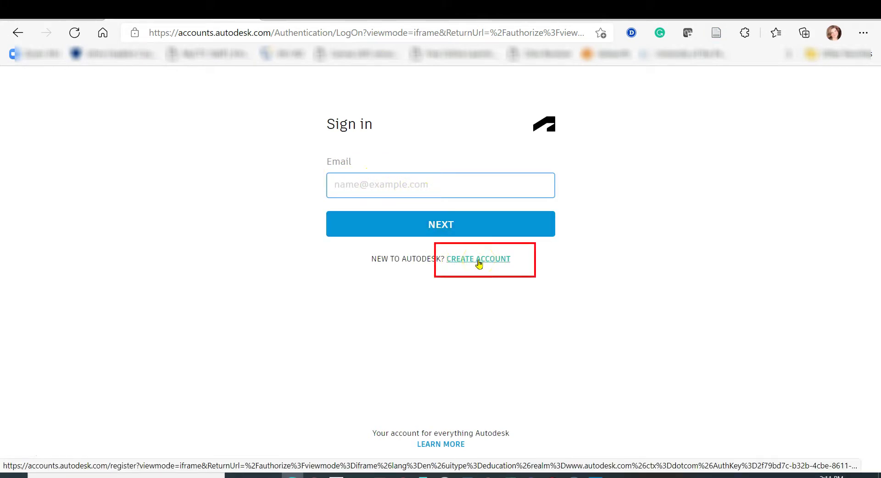
- Create a new account as a United States Student at a University/Post-Secondary institution
{"action": "left_click", "coordinate": [478, 260]}
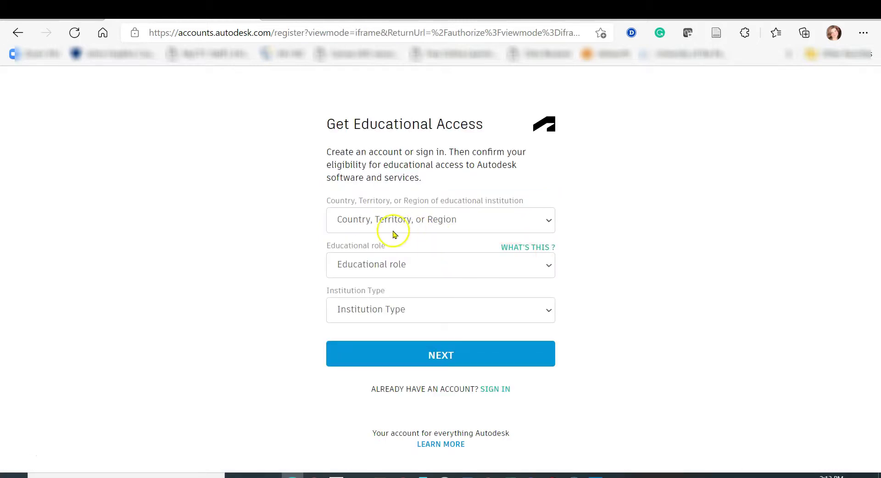
{"action": "left_click", "coordinate": [547, 219]}
{"action": "key", "text": "u"}
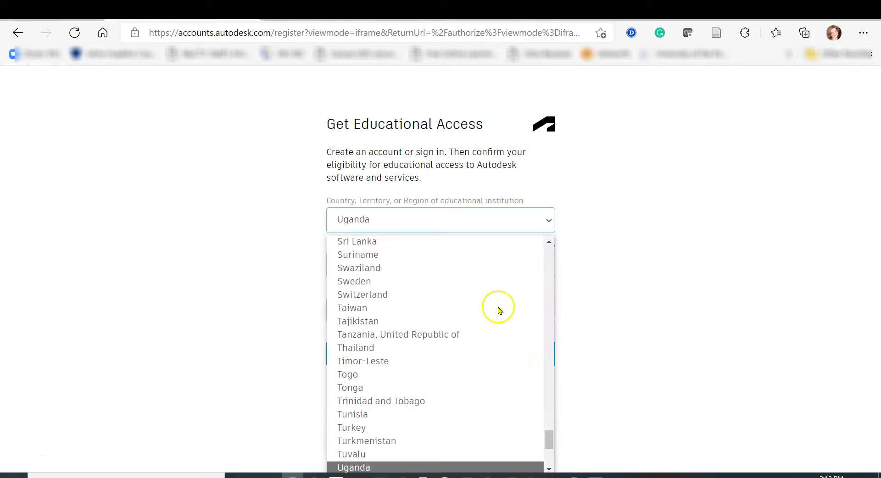
{"action": "left_click_drag", "start_coordinate": [550, 436], "coordinate": [550, 451]}
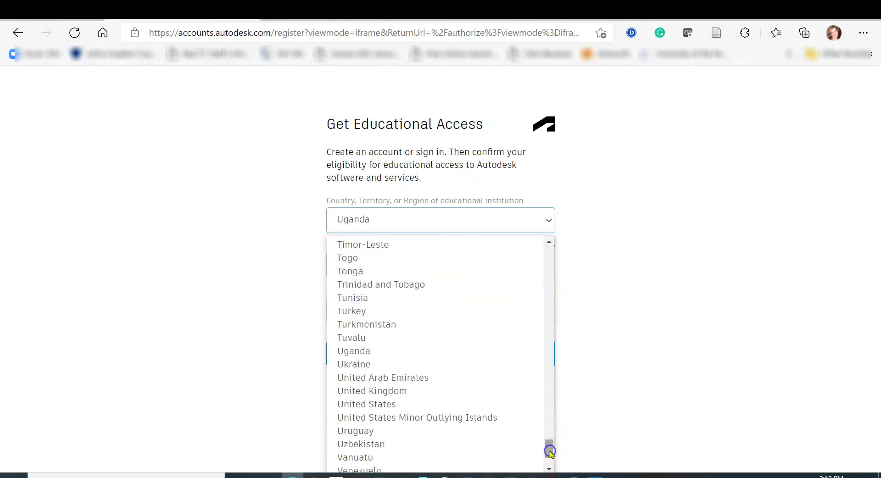
{"action": "left_click", "coordinate": [427, 404]}
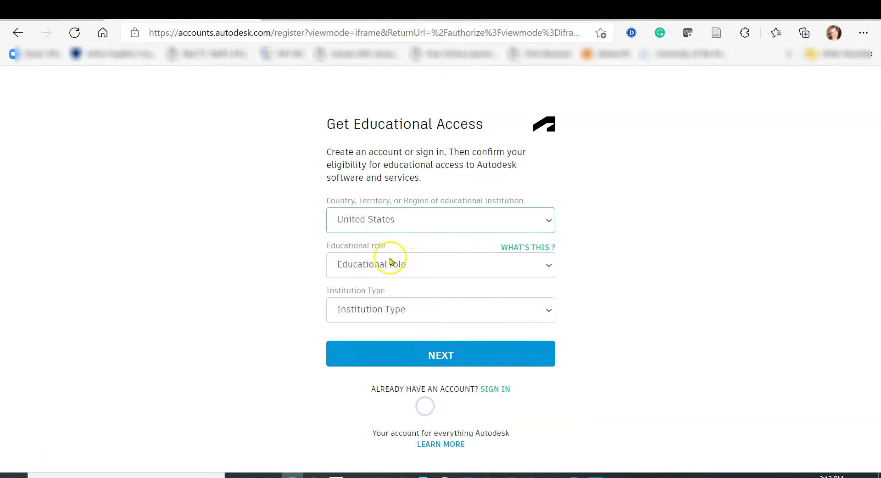
{"action": "left_click", "coordinate": [549, 266]}
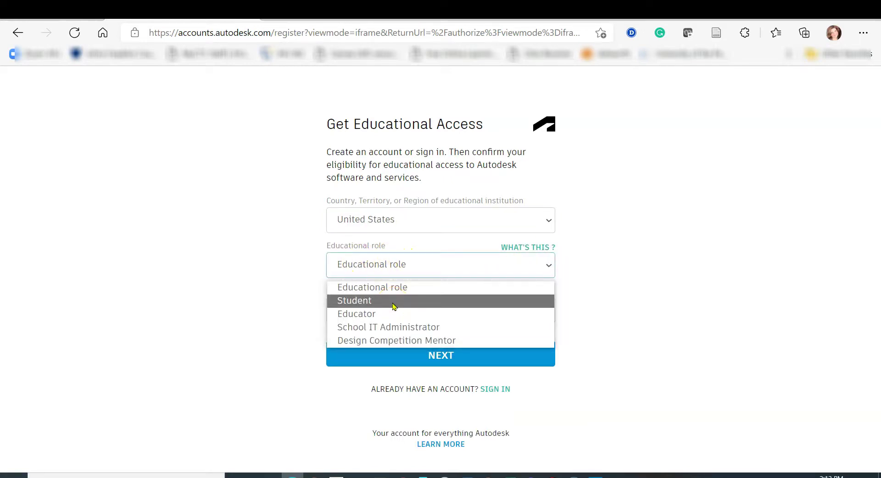
{"action": "left_click", "coordinate": [393, 306]}
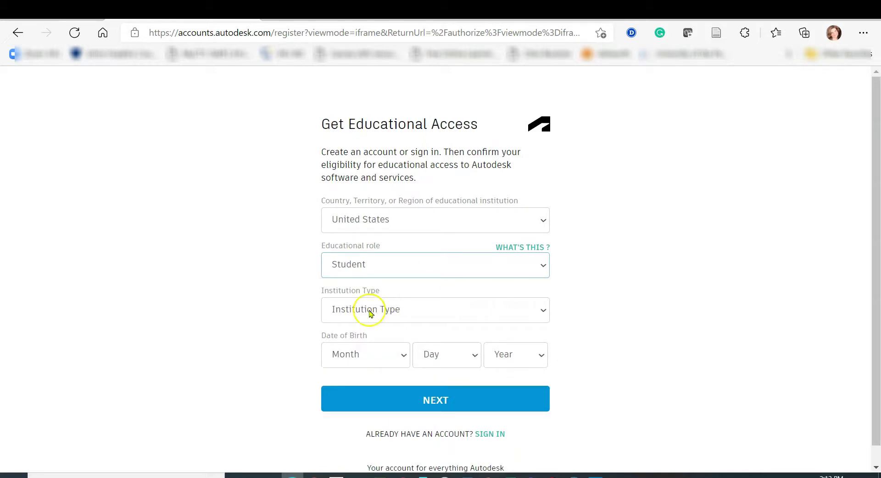
{"action": "left_click", "coordinate": [544, 309]}
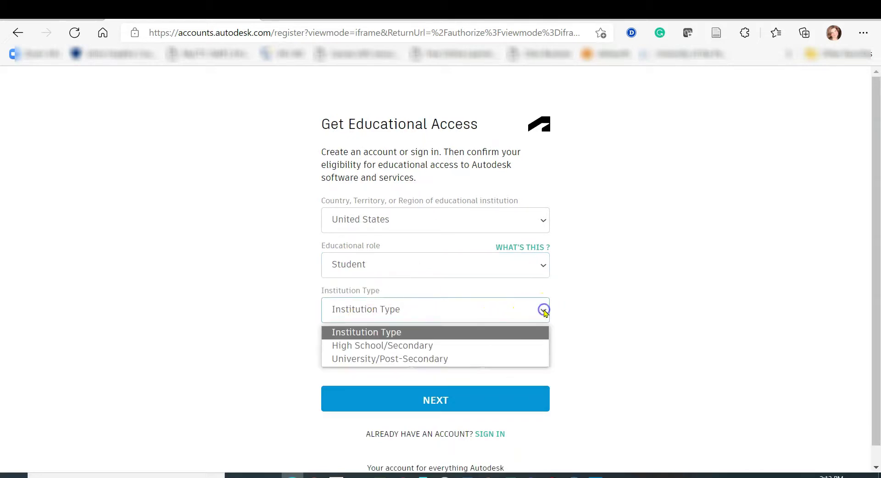
{"action": "left_click", "coordinate": [439, 360]}
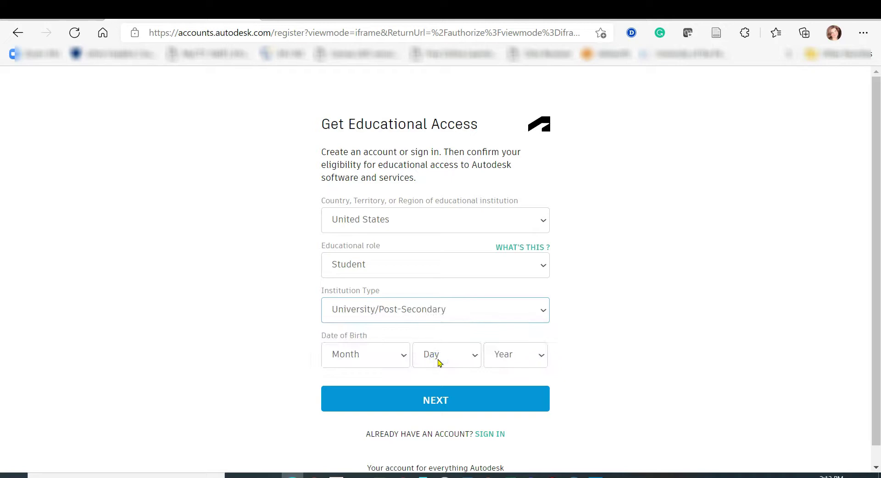
- Pick the birth month, day and year, and submit the eligibility details
{"action": "left_click", "coordinate": [401, 356]}
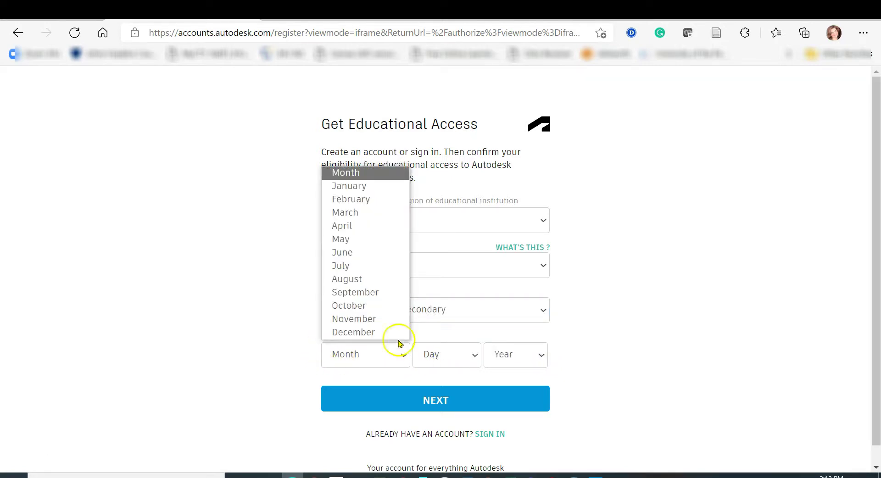
{"action": "left_click", "coordinate": [362, 255]}
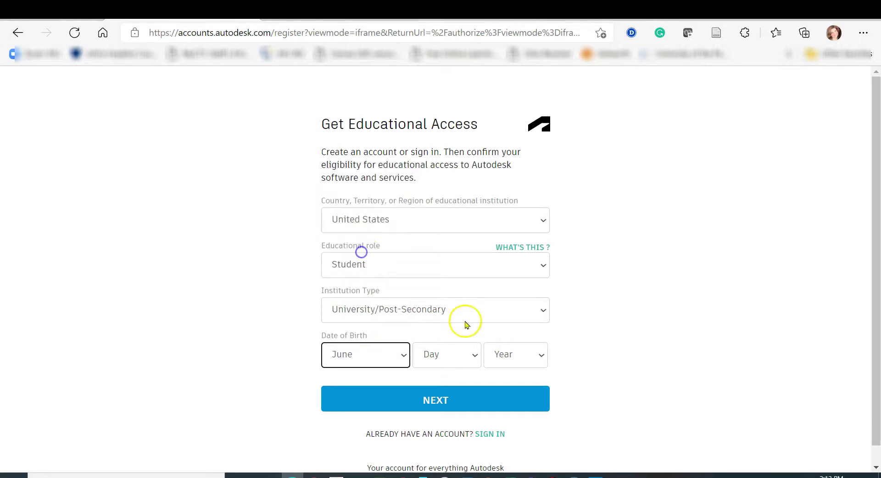
{"action": "left_click", "coordinate": [466, 356]}
{"action": "scroll", "coordinate": [455, 312], "scroll_direction": "down", "scroll_amount": 1}
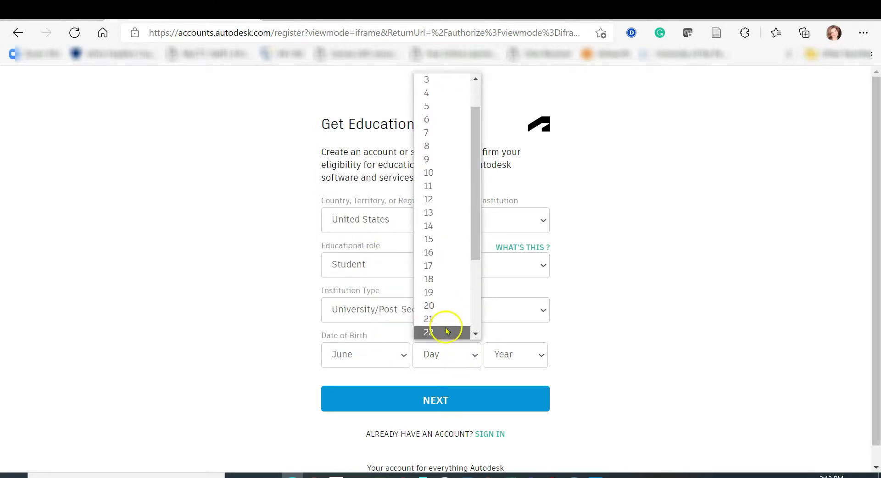
{"action": "left_click", "coordinate": [448, 331]}
{"action": "left_click", "coordinate": [530, 355]}
{"action": "scroll", "coordinate": [522, 307], "scroll_direction": "down", "scroll_amount": 4}
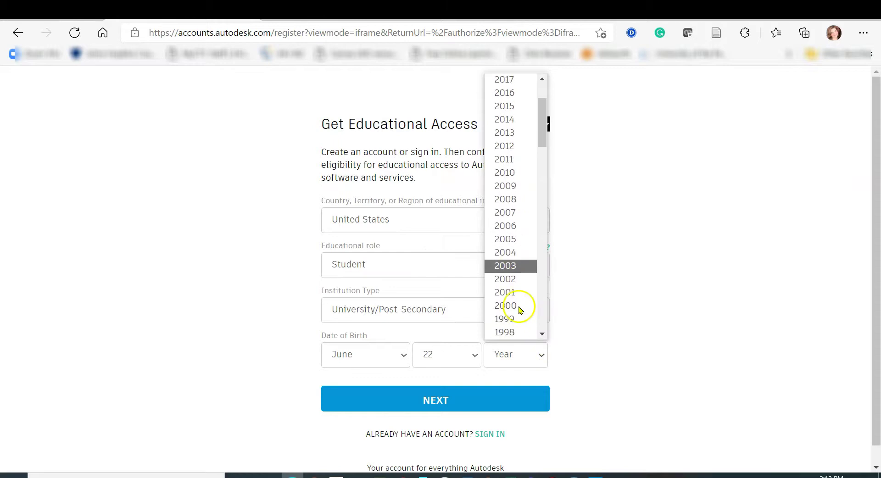
{"action": "scroll", "coordinate": [521, 311], "scroll_direction": "down", "scroll_amount": 11}
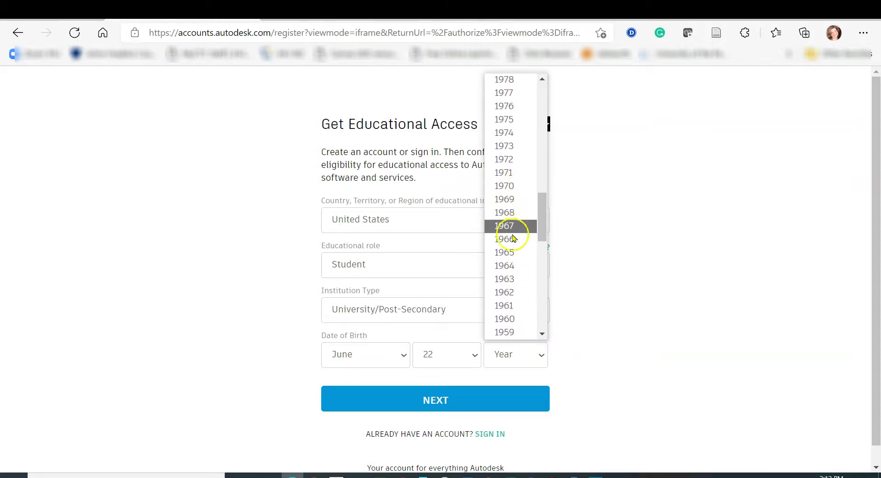
{"action": "left_click", "coordinate": [513, 266]}
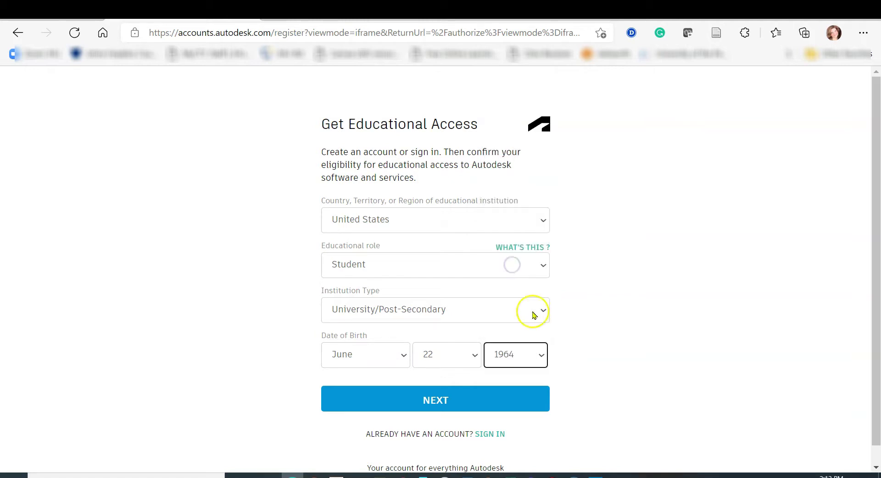
{"action": "left_click", "coordinate": [451, 401]}
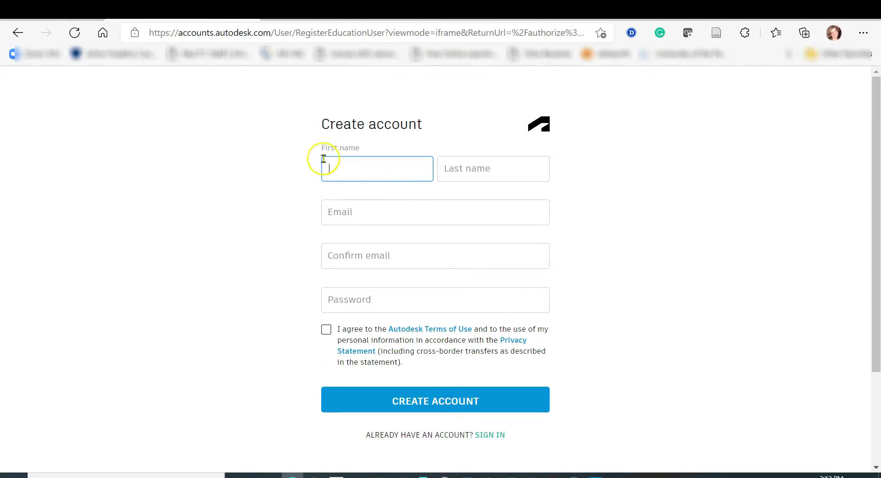
- Enter the user's first and last name and fill both email fields from a saved address
{"action": "left_click", "coordinate": [374, 166]}
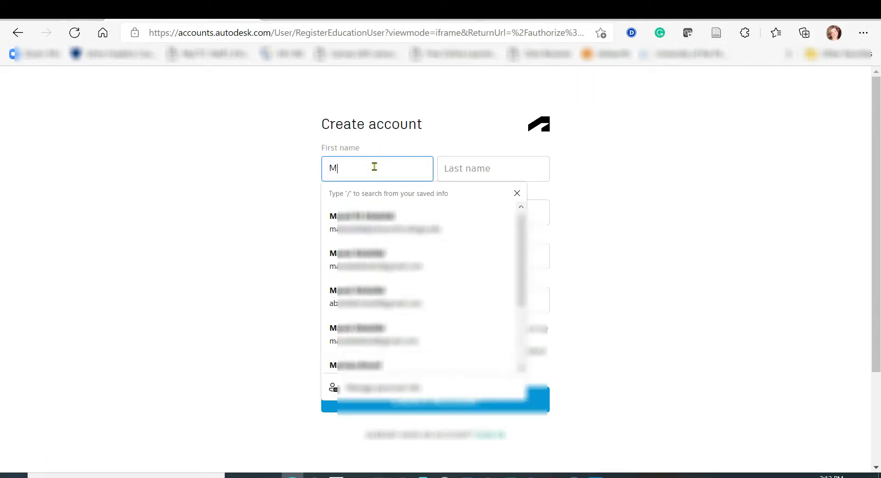
{"action": "left_click", "coordinate": [462, 170]}
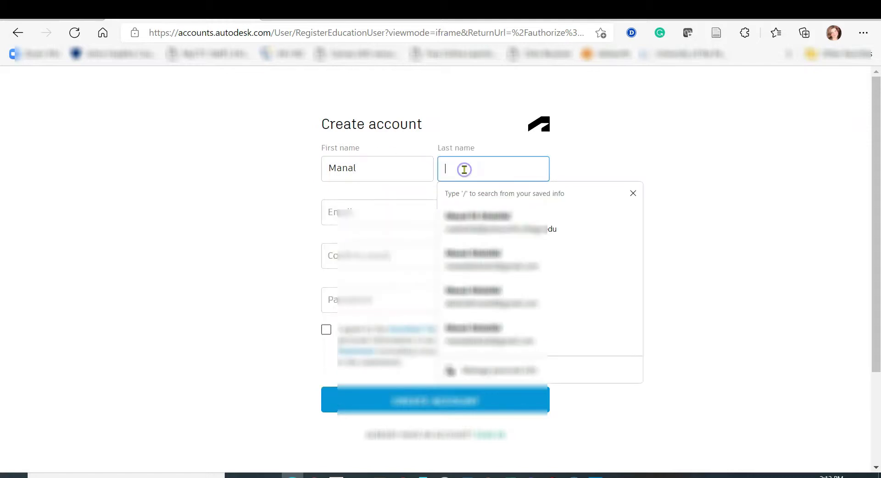
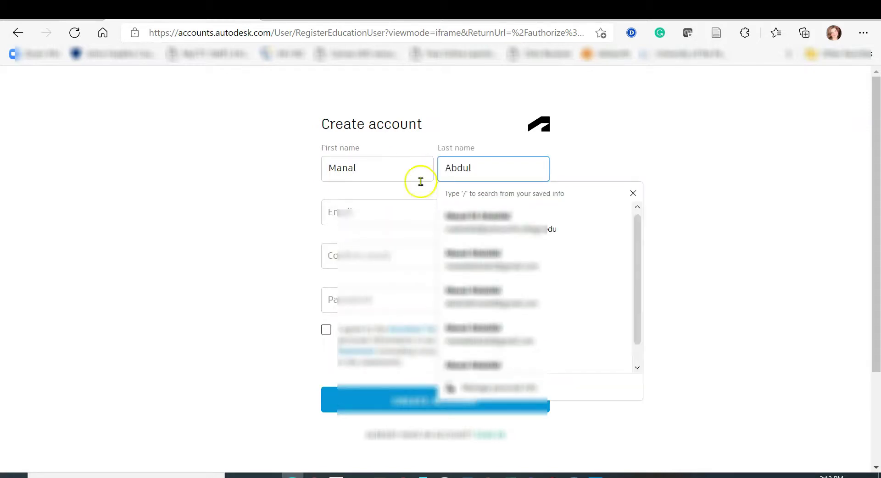
{"action": "left_click", "coordinate": [359, 208]}
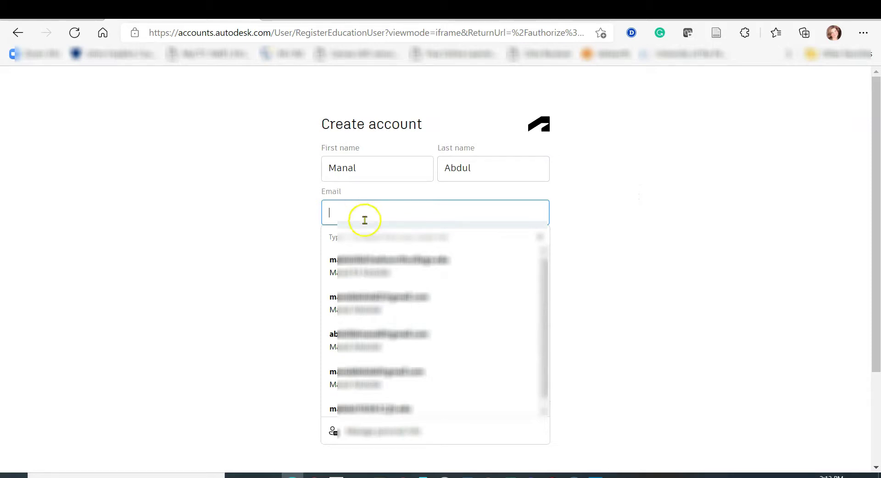
{"action": "left_click", "coordinate": [374, 335]}
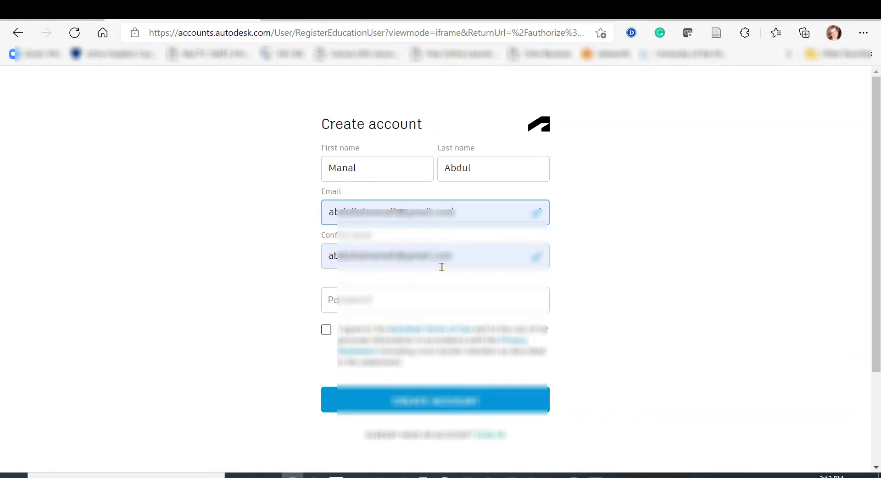
- Type the account password, accept the terms of use, and create the account
{"action": "left_click", "coordinate": [402, 297]}
{"action": "left_click", "coordinate": [399, 300]}
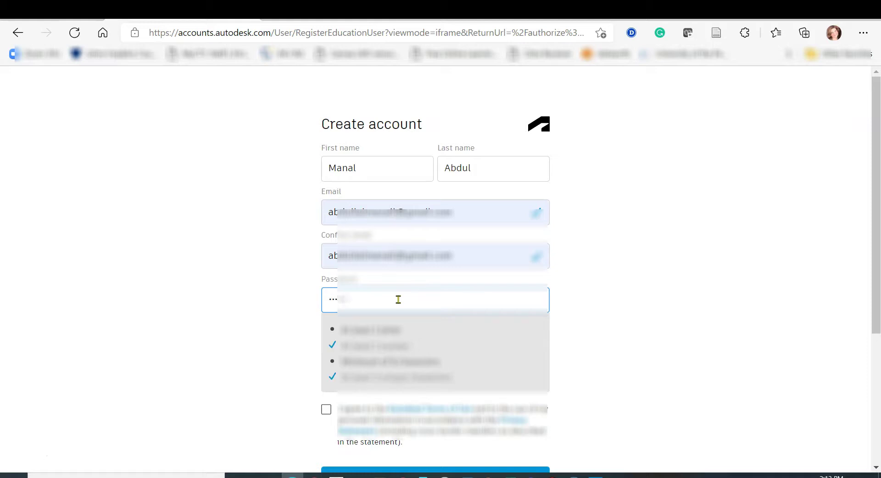
{"action": "type", "text": "1234"}
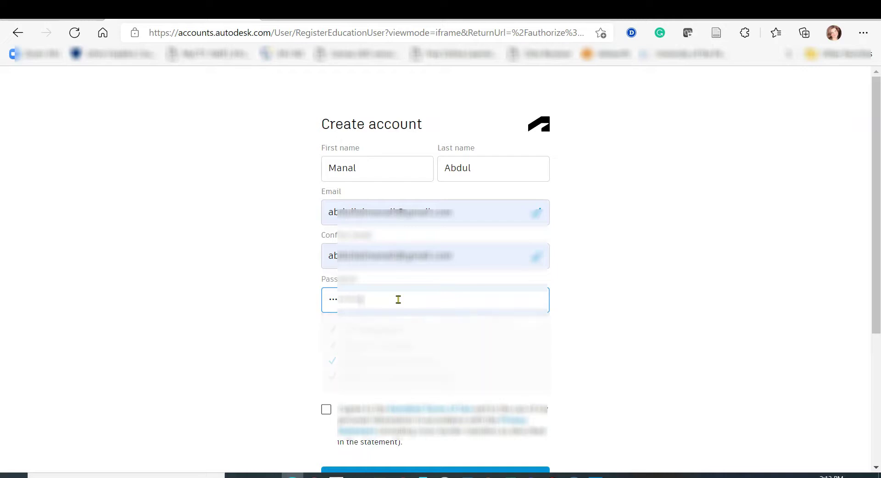
{"action": "left_click", "coordinate": [326, 330]}
{"action": "left_click", "coordinate": [436, 403]}
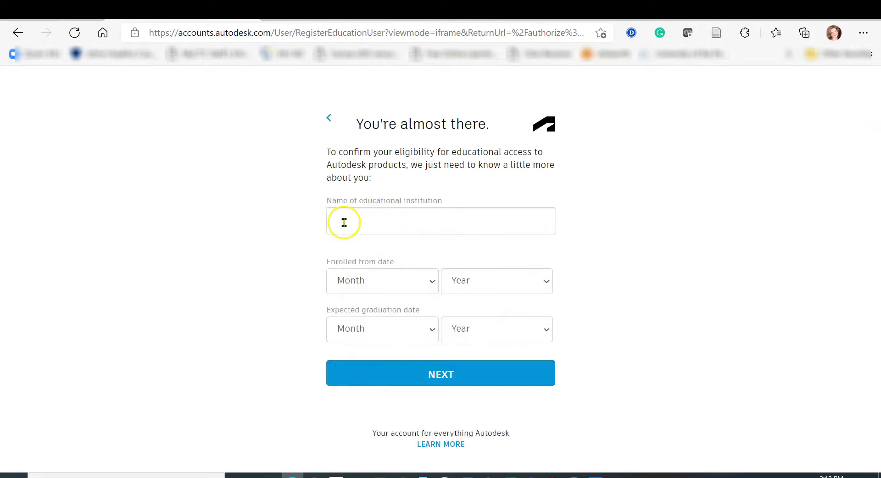
- Search 'Ash' and choose Ashworth College (Norcross, GA) as the educational institution
{"action": "left_click", "coordinate": [425, 225]}
{"action": "type", "text": "Ashworth College (Norcross, GA"}
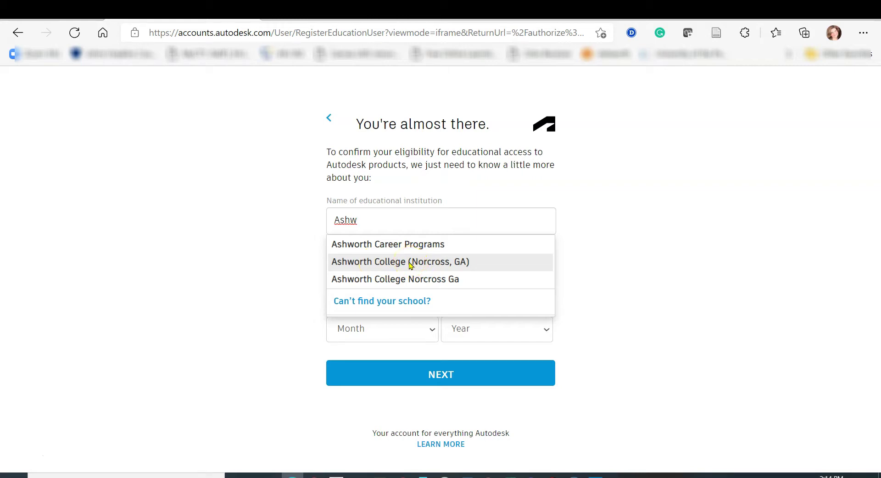
{"action": "left_click", "coordinate": [369, 262]}
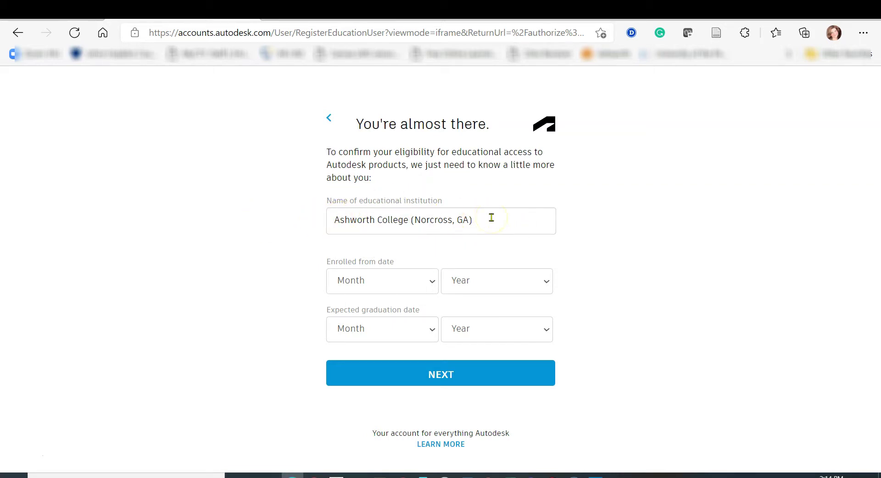
- Set enrollment start to January 2020 and graduation to December 2023, then submit
{"action": "left_click", "coordinate": [434, 282]}
{"action": "left_click", "coordinate": [381, 316]}
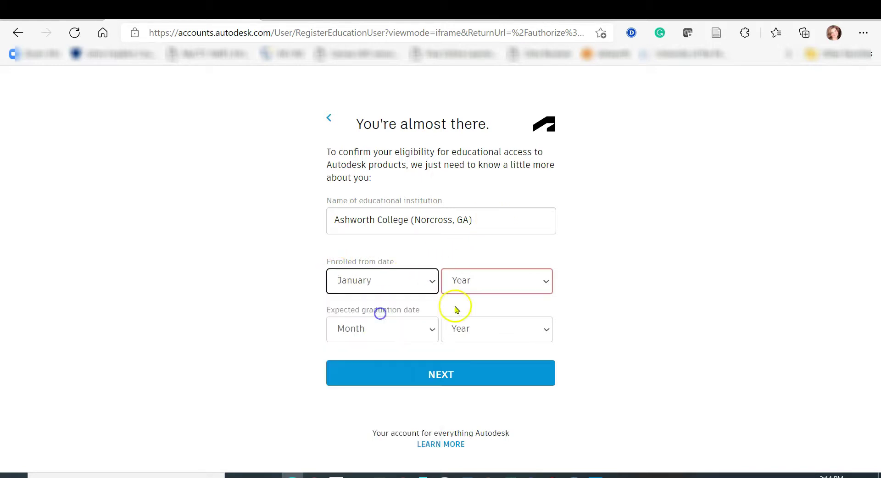
{"action": "left_click", "coordinate": [536, 280]}
{"action": "left_click", "coordinate": [499, 316]}
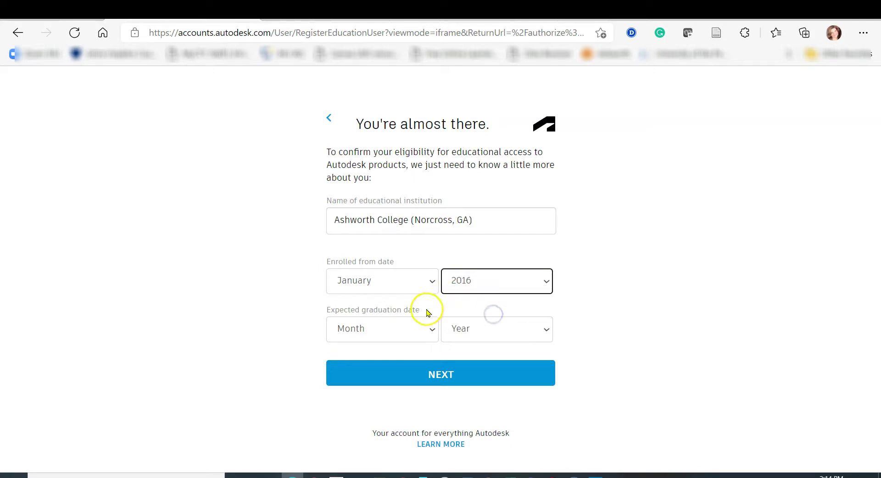
{"action": "left_click", "coordinate": [427, 328]}
{"action": "left_click", "coordinate": [408, 306]}
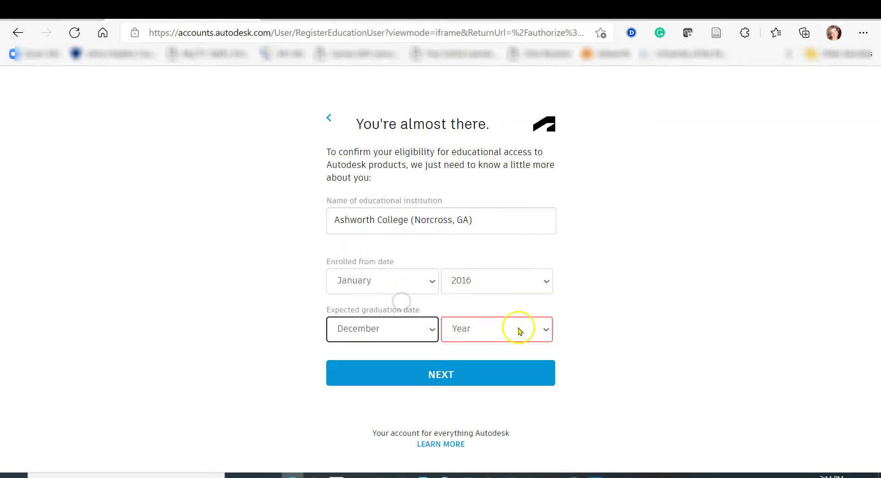
{"action": "left_click", "coordinate": [543, 330]}
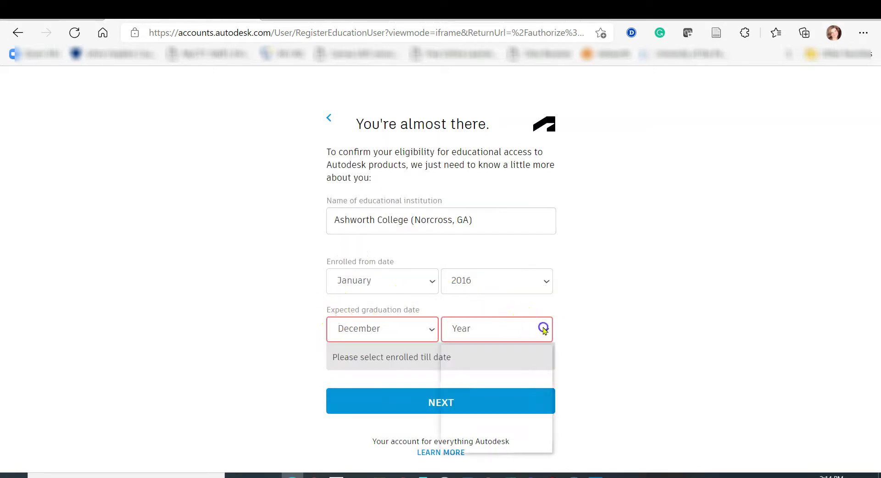
{"action": "left_click", "coordinate": [495, 377]}
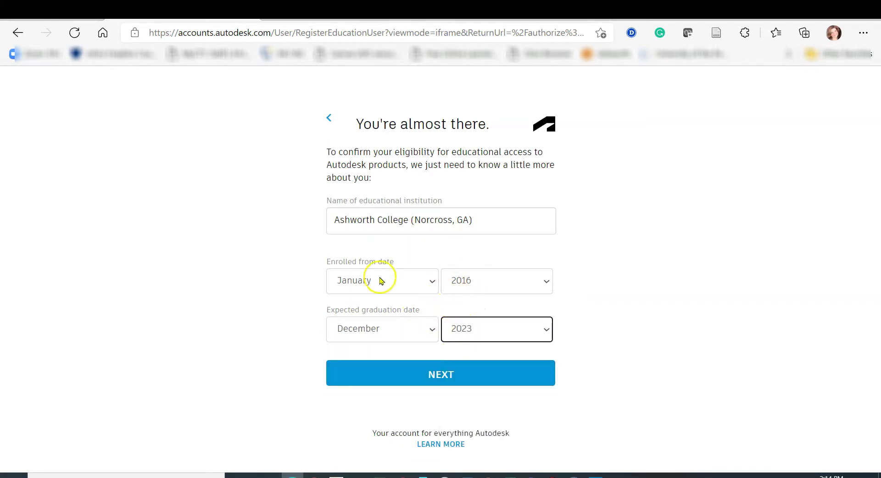
{"action": "left_click", "coordinate": [530, 281]}
{"action": "left_click", "coordinate": [482, 369]}
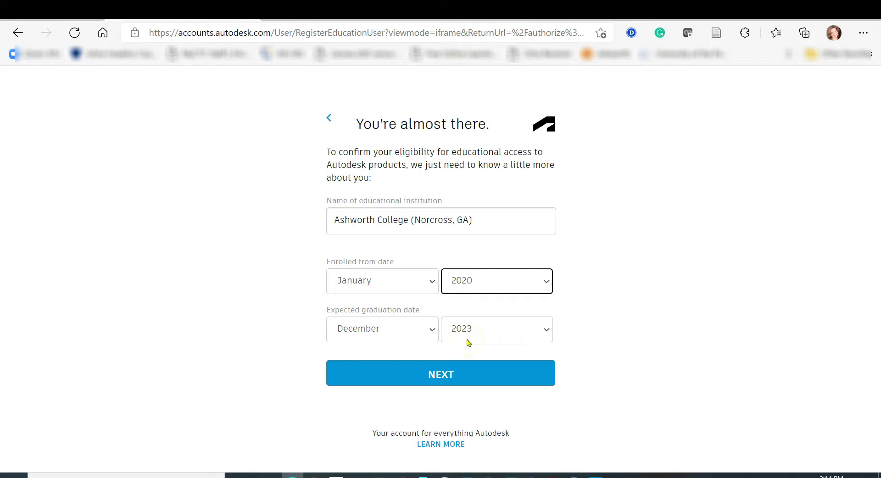
{"action": "left_click", "coordinate": [439, 374]}
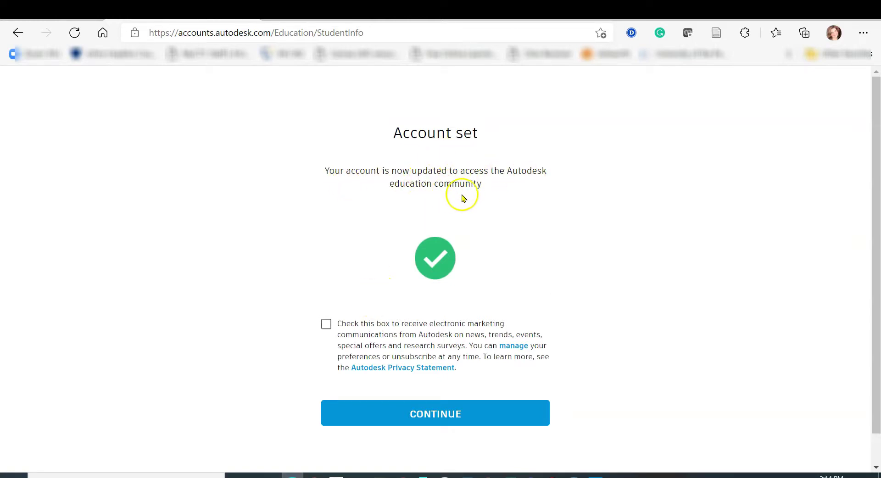
- Opt in to Autodesk marketing emails and continue to the education software catalog
{"action": "left_click", "coordinate": [326, 326]}
{"action": "left_click", "coordinate": [428, 415]}
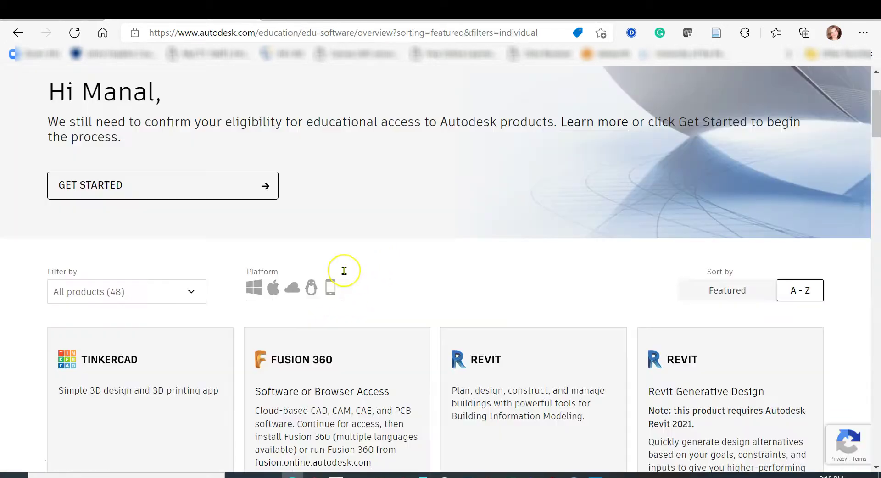
{"action": "scroll", "coordinate": [344, 271], "scroll_direction": "down", "scroll_amount": 3}
{"action": "scroll", "coordinate": [344, 270], "scroll_direction": "down", "scroll_amount": 3}
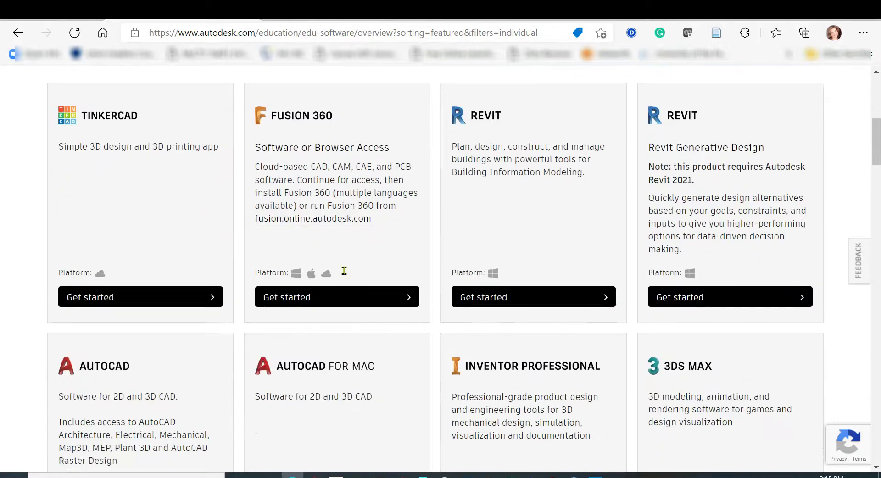
- Bring the AutoCAD card into view and start getting its education version
{"action": "scroll", "coordinate": [458, 226], "scroll_direction": "up", "scroll_amount": 3}
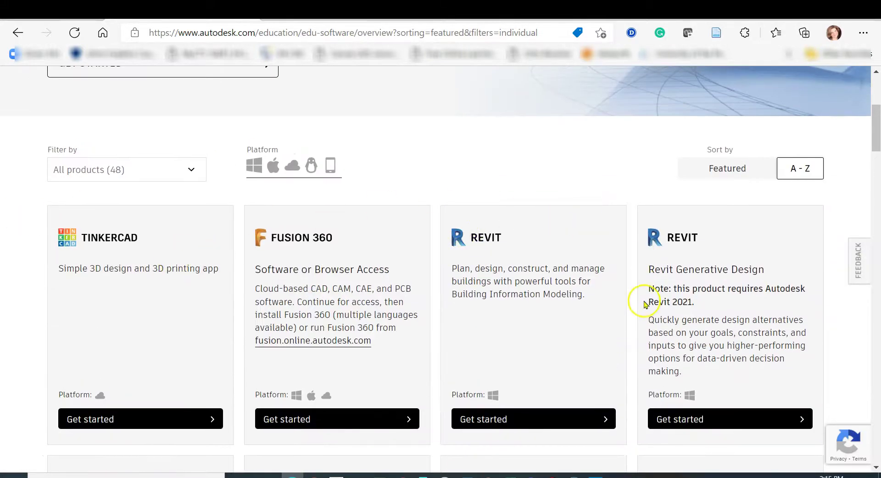
{"action": "scroll", "coordinate": [637, 301], "scroll_direction": "down", "scroll_amount": 6}
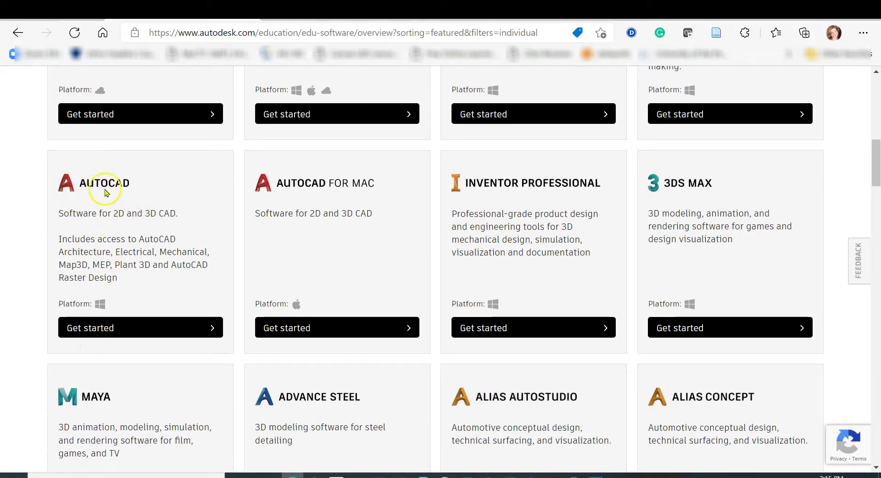
{"action": "left_click", "coordinate": [112, 329]}
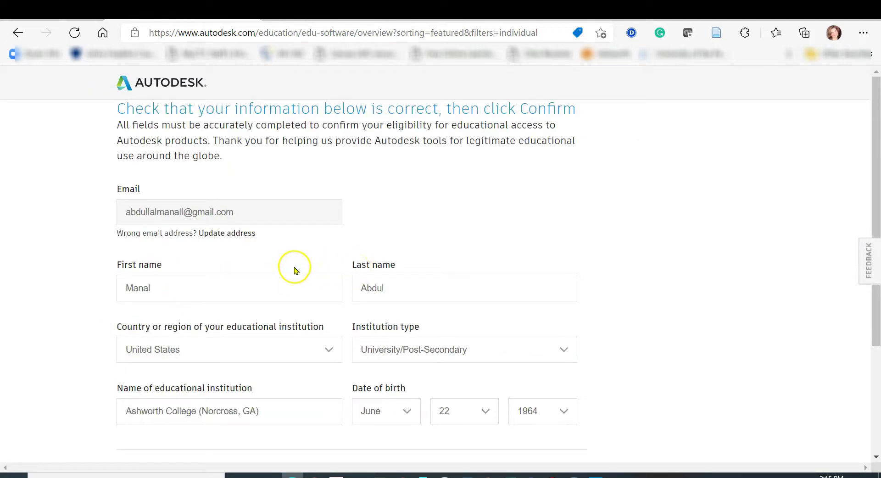
- Check the birth year choices on the prefilled education confirmation form
{"action": "scroll", "coordinate": [441, 299], "scroll_direction": "down", "scroll_amount": 2}
{"action": "scroll", "coordinate": [442, 300], "scroll_direction": "down", "scroll_amount": 1}
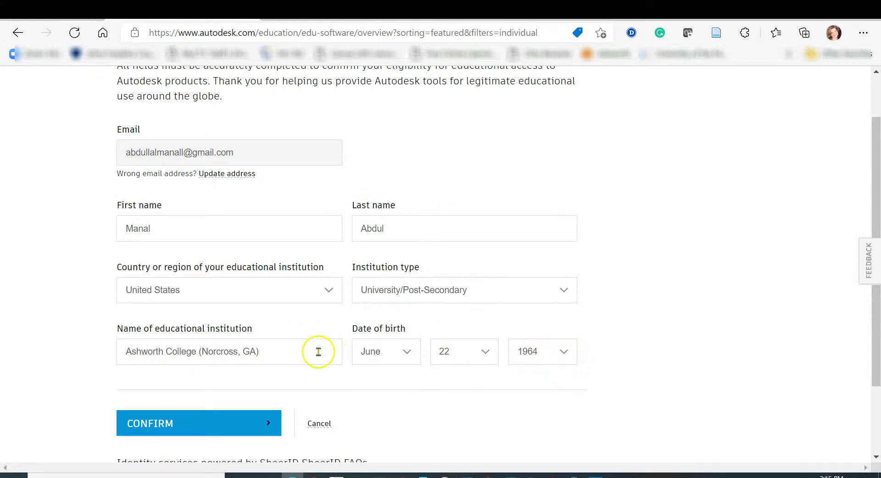
{"action": "left_click", "coordinate": [561, 355]}
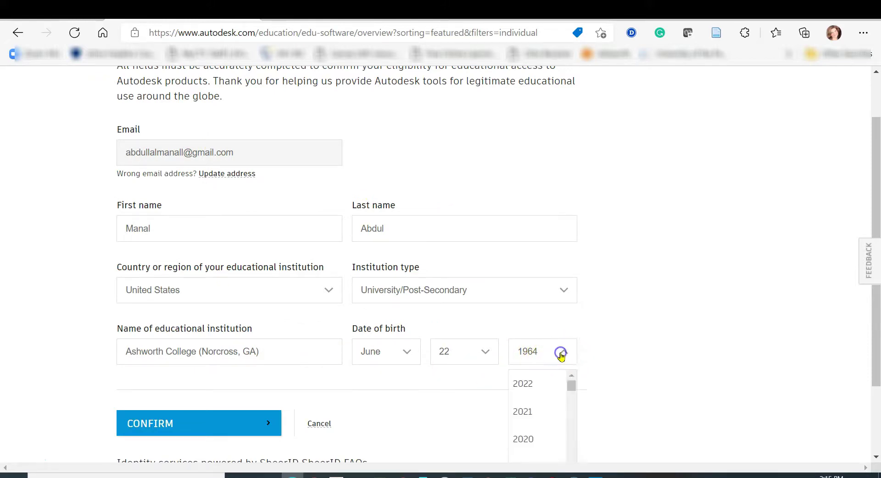
{"action": "left_click", "coordinate": [617, 376]}
{"action": "scroll", "coordinate": [410, 390], "scroll_direction": "down", "scroll_amount": 1}
{"action": "scroll", "coordinate": [410, 376], "scroll_direction": "down", "scroll_amount": 2}
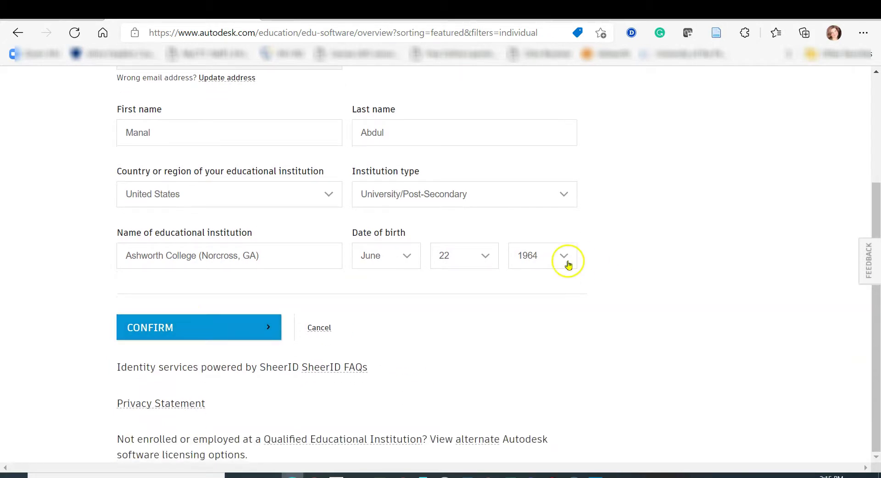
{"action": "left_click", "coordinate": [565, 259]}
- Correct the date-of-birth year and submit the education verification form
{"action": "scroll", "coordinate": [551, 342], "scroll_direction": "down", "scroll_amount": 2}
{"action": "scroll", "coordinate": [550, 343], "scroll_direction": "down", "scroll_amount": 5}
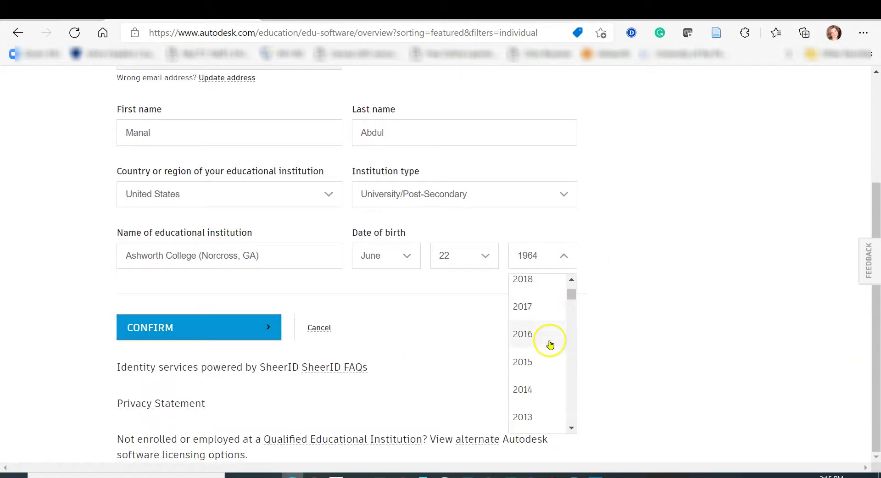
{"action": "scroll", "coordinate": [547, 354], "scroll_direction": "down", "scroll_amount": 6}
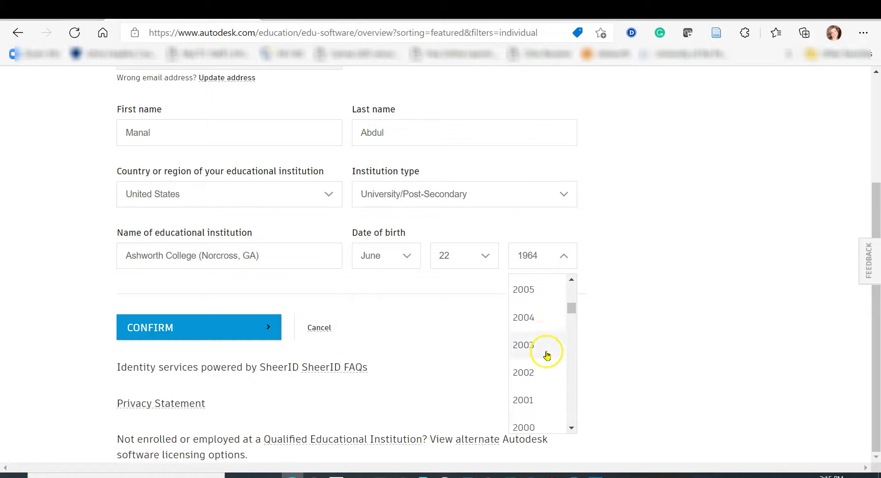
{"action": "scroll", "coordinate": [546, 361], "scroll_direction": "down", "scroll_amount": 5}
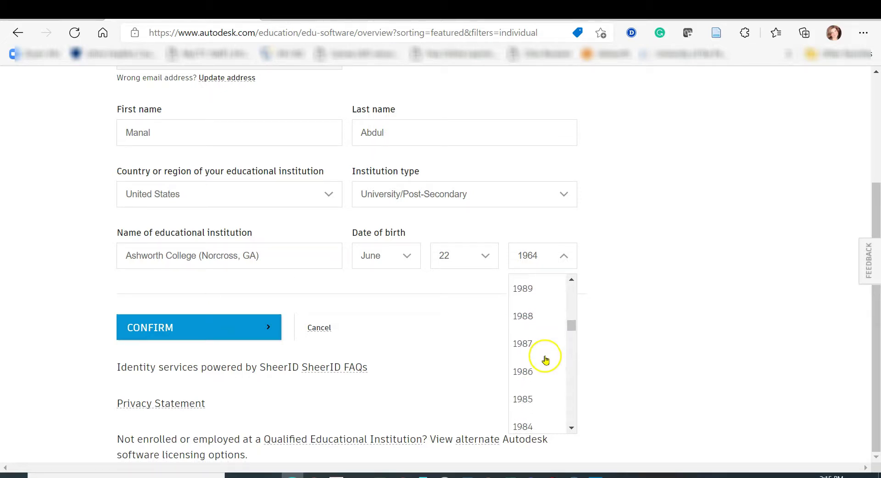
{"action": "scroll", "coordinate": [546, 362], "scroll_direction": "down", "scroll_amount": 3}
{"action": "left_click", "coordinate": [542, 371]}
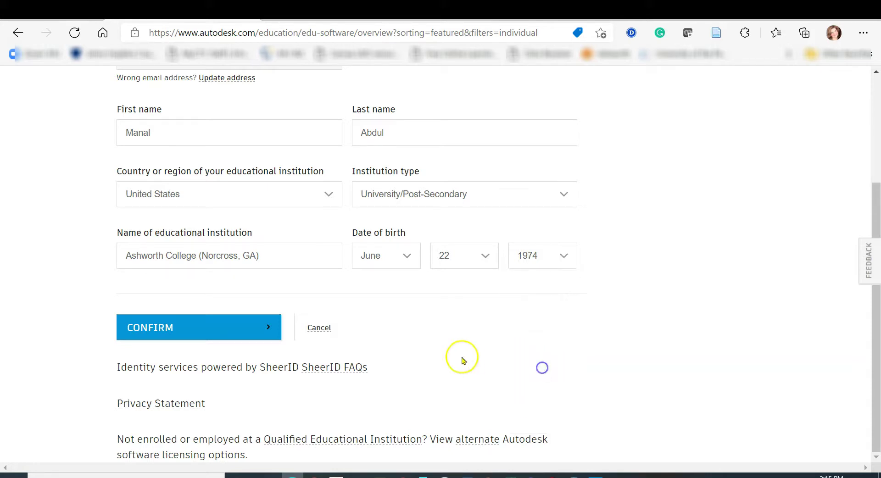
{"action": "left_click", "coordinate": [167, 328]}
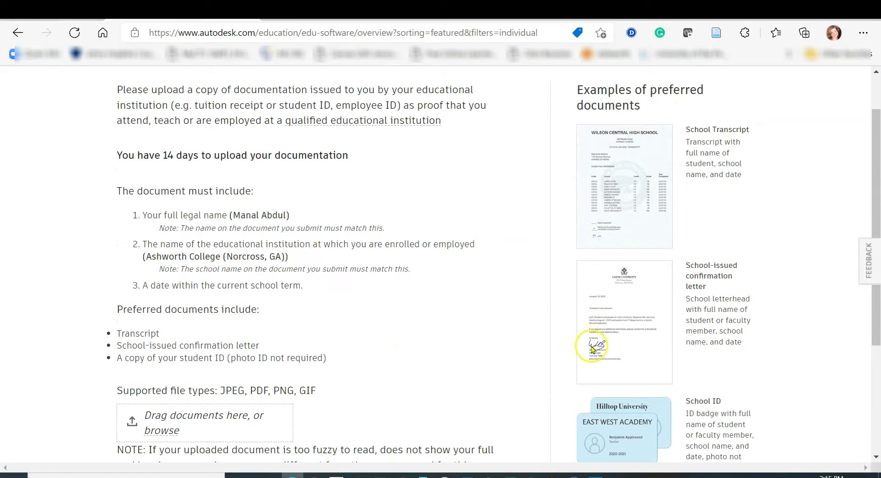
{"action": "scroll", "coordinate": [382, 242], "scroll_direction": "down", "scroll_amount": 2}
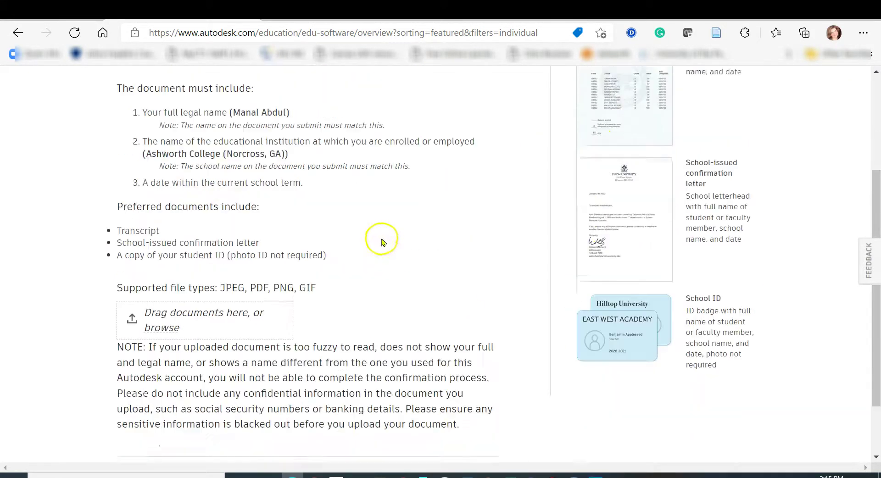
{"action": "scroll", "coordinate": [533, 353], "scroll_direction": "up", "scroll_amount": 2}
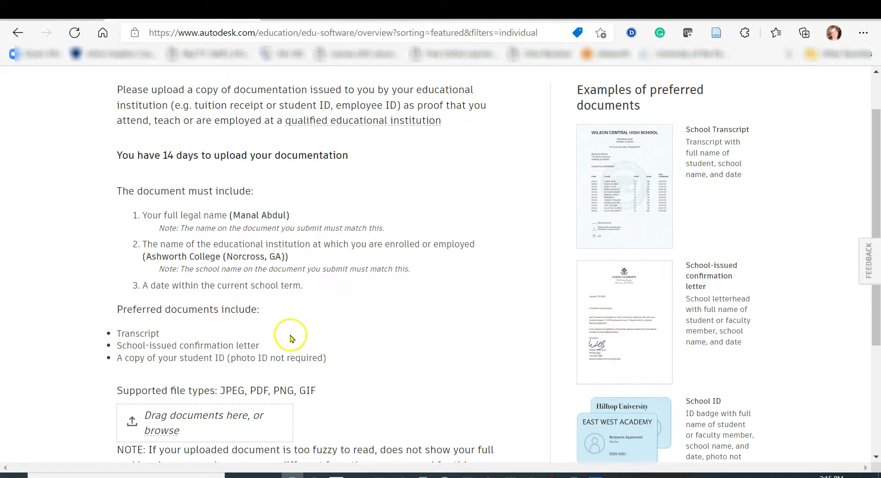
{"action": "scroll", "coordinate": [289, 338], "scroll_direction": "down", "scroll_amount": 1}
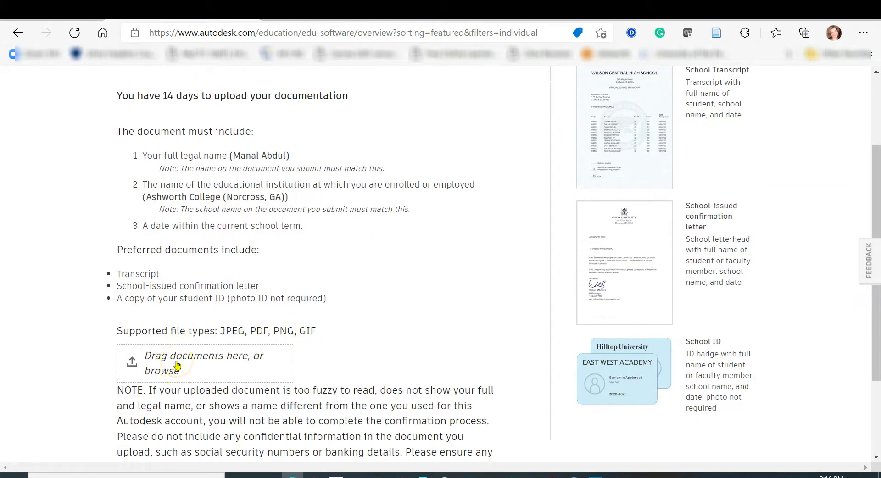
{"action": "left_click", "coordinate": [177, 363]}
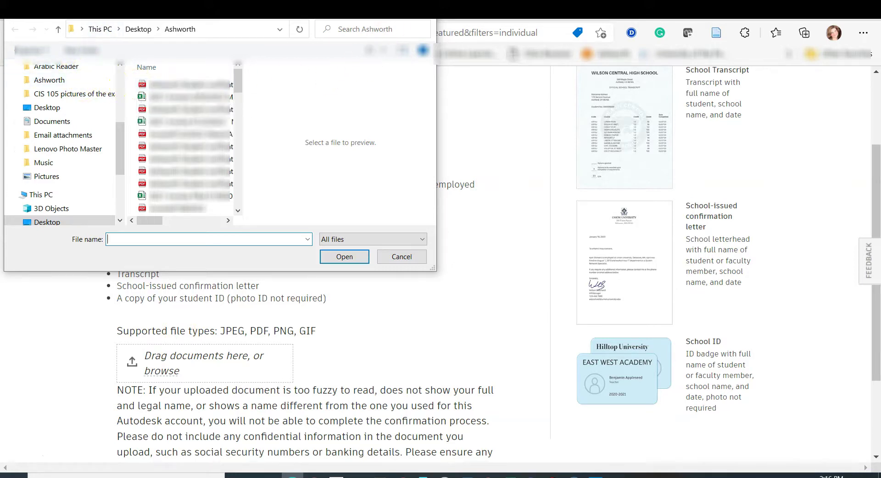
{"action": "key", "text": "Escape"}
{"action": "scroll", "coordinate": [387, 315], "scroll_direction": "down", "scroll_amount": 2}
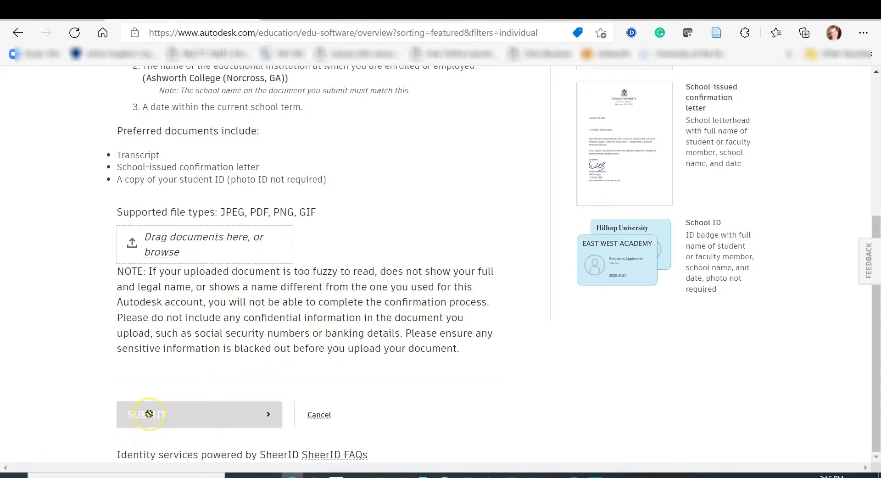
{"action": "scroll", "coordinate": [393, 291], "scroll_direction": "up", "scroll_amount": 2}
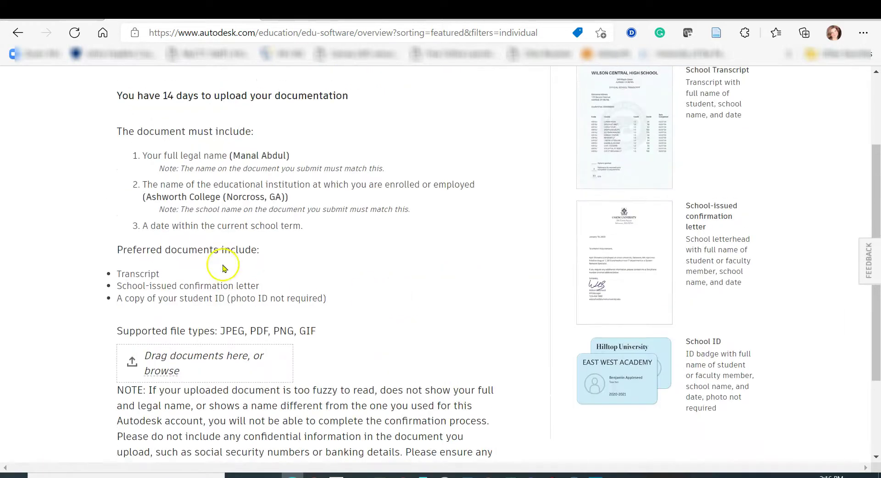
- Scroll back up the Products and Services list of education products
{"action": "scroll", "coordinate": [557, 243], "scroll_direction": "up", "scroll_amount": 2}
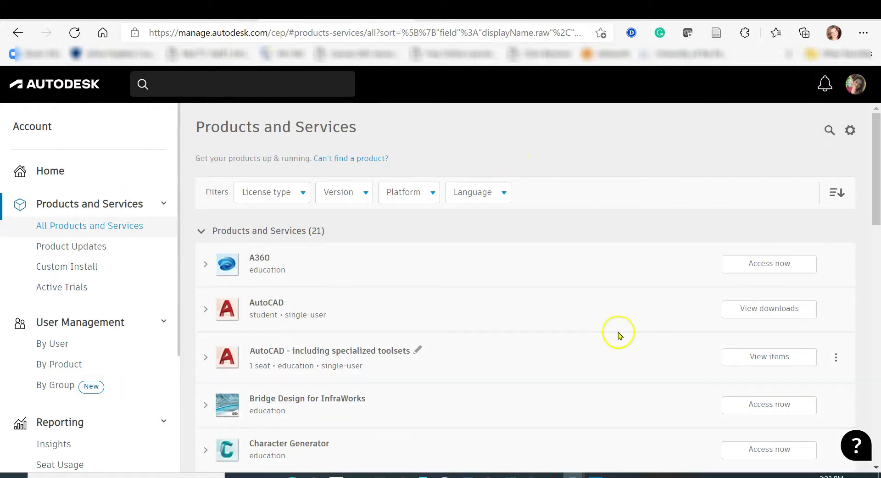
{"action": "left_click", "coordinate": [854, 88]}
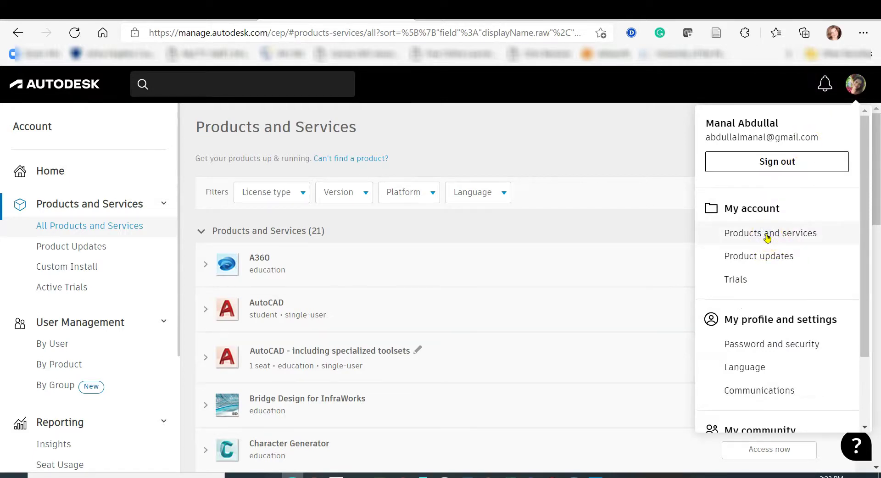
{"action": "left_click", "coordinate": [395, 159]}
{"action": "left_click", "coordinate": [540, 154]}
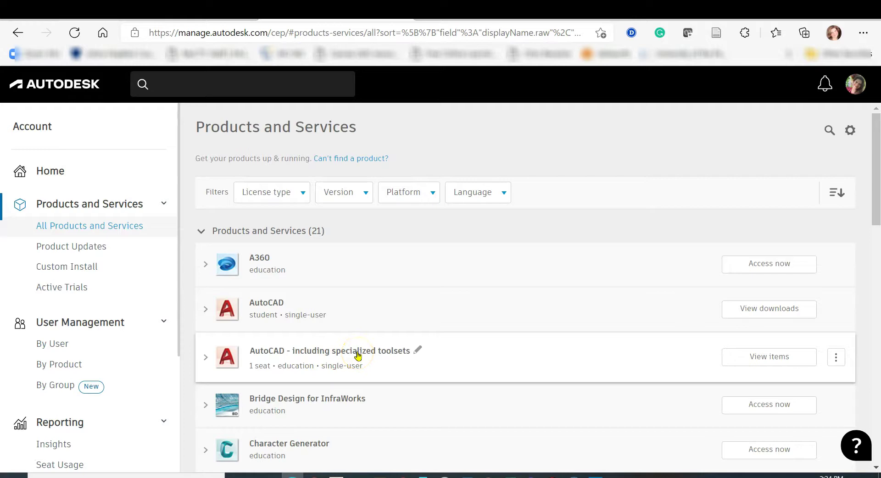
- Expand 'AutoCAD - including specialized toolsets' and view its 18 items
{"action": "left_click", "coordinate": [358, 352]}
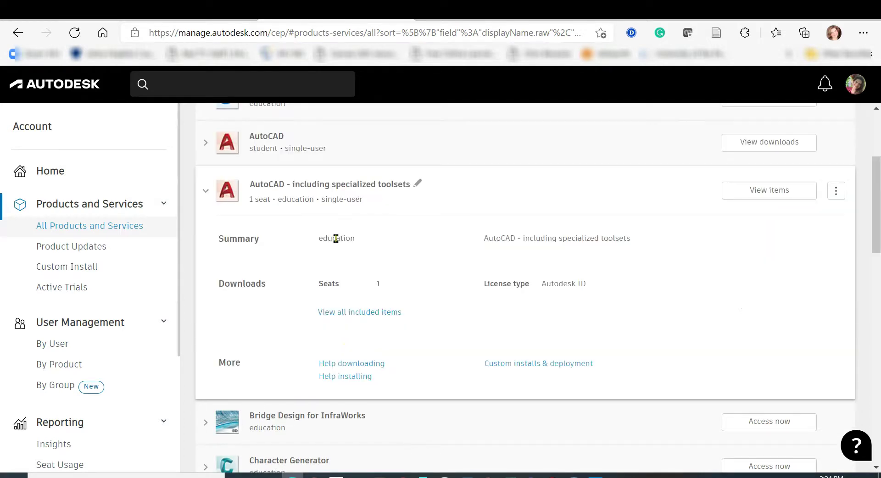
{"action": "left_click", "coordinate": [765, 191]}
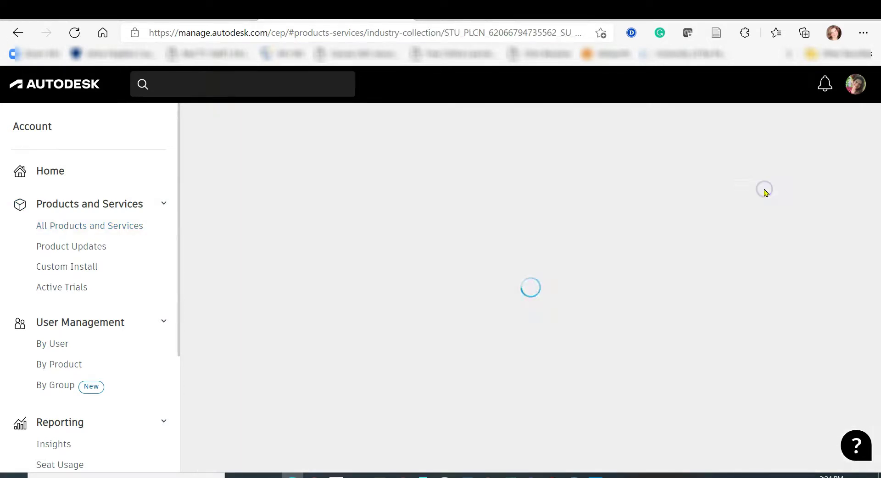
{"action": "scroll", "coordinate": [304, 332], "scroll_direction": "down", "scroll_amount": 5}
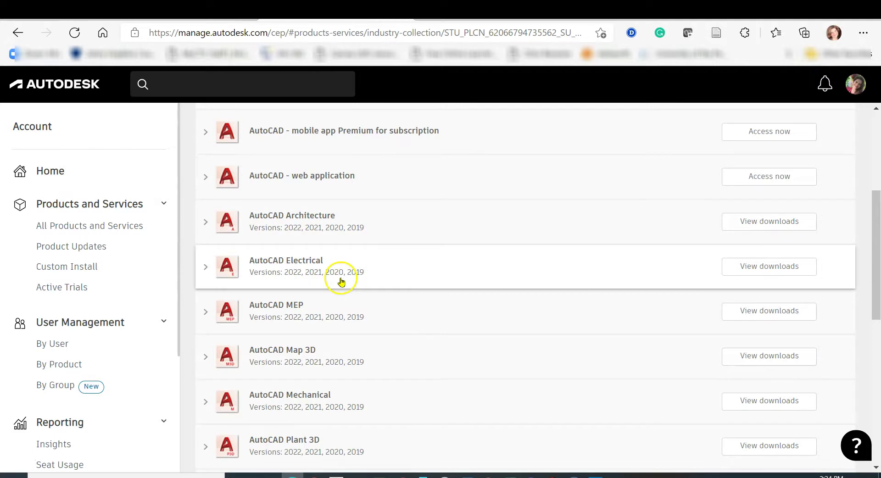
{"action": "scroll", "coordinate": [337, 391], "scroll_direction": "up", "scroll_amount": 5}
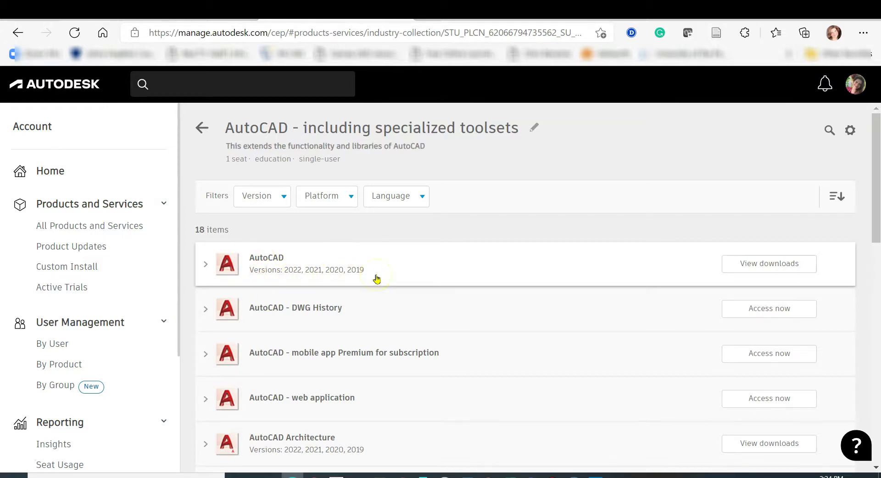
- Expand the AutoCAD entry and open the 2022 download options
{"action": "left_click", "coordinate": [265, 260]}
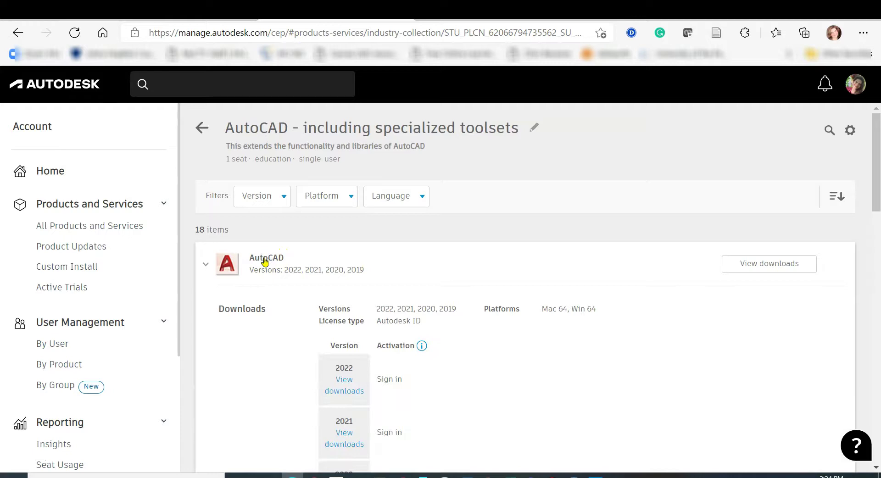
{"action": "scroll", "coordinate": [551, 351], "scroll_direction": "down", "scroll_amount": 1}
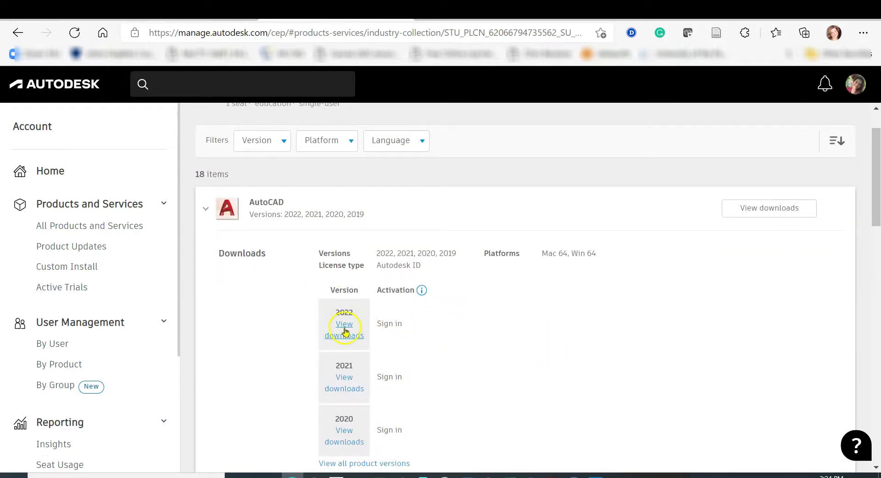
{"action": "left_click", "coordinate": [345, 325]}
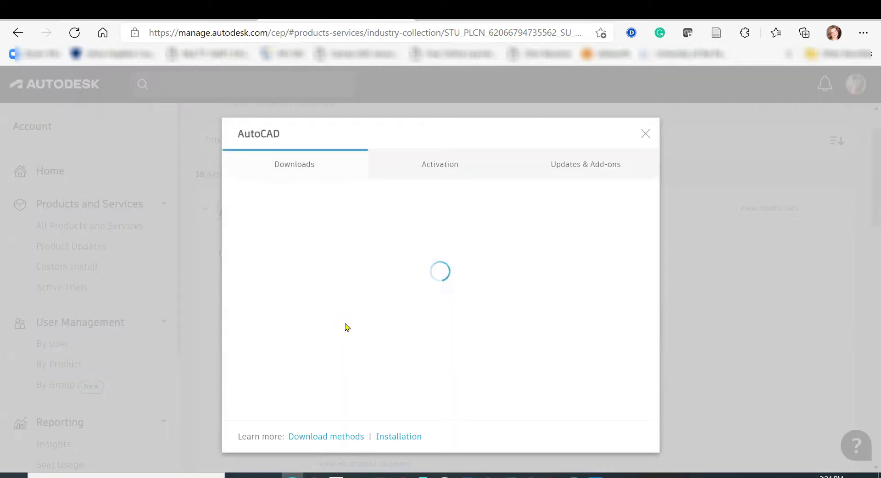
- Confirm the AutoCAD 2022 download platform stays Win 64
{"action": "left_click", "coordinate": [328, 280]}
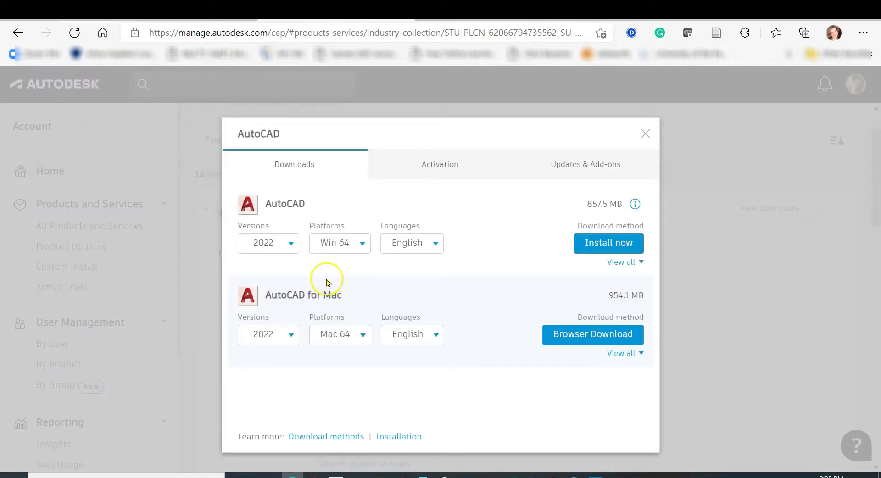
{"action": "left_click", "coordinate": [362, 244]}
{"action": "left_click", "coordinate": [362, 245]}
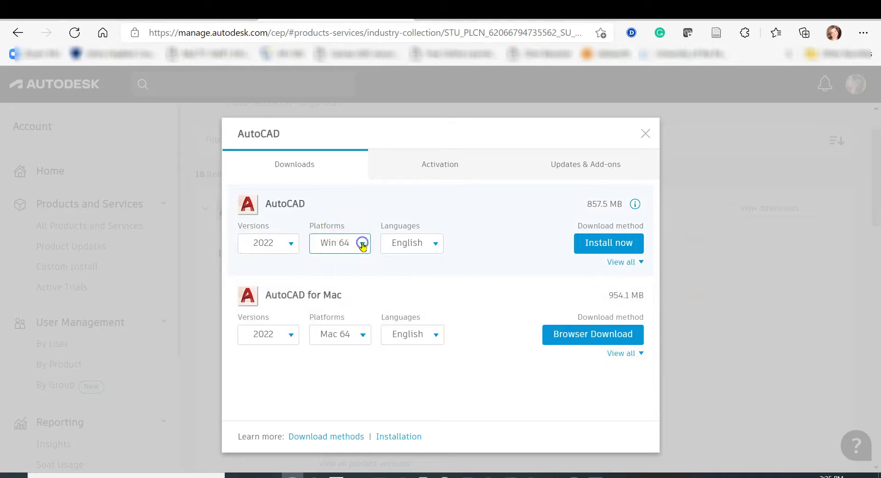
- Confirm English as the language, view the Activation information, and close the window
{"action": "left_click", "coordinate": [437, 244]}
{"action": "left_click", "coordinate": [437, 245]}
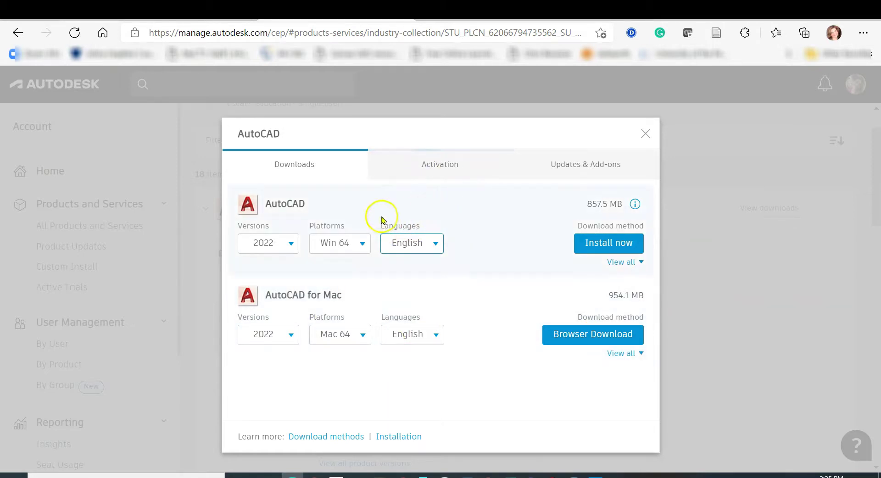
{"action": "left_click", "coordinate": [436, 168]}
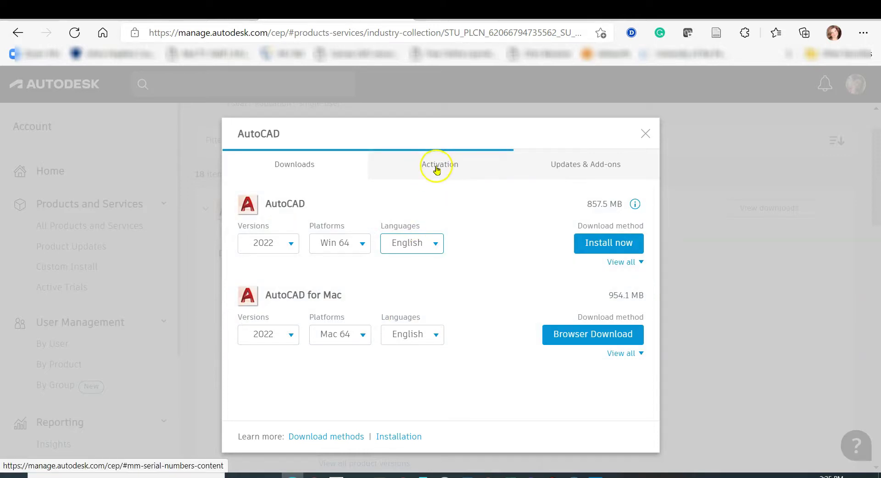
{"action": "left_click", "coordinate": [645, 134]}
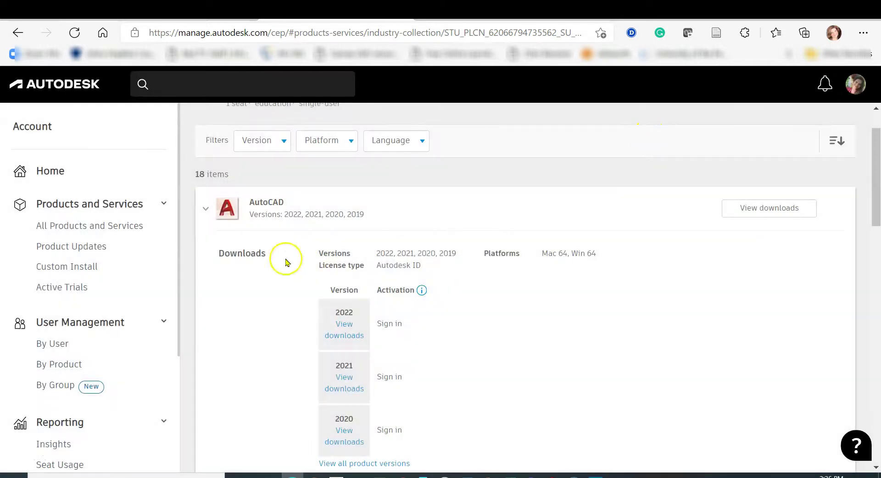
- Use the profile menu area, then return to All Products and Services
{"action": "left_click", "coordinate": [855, 86]}
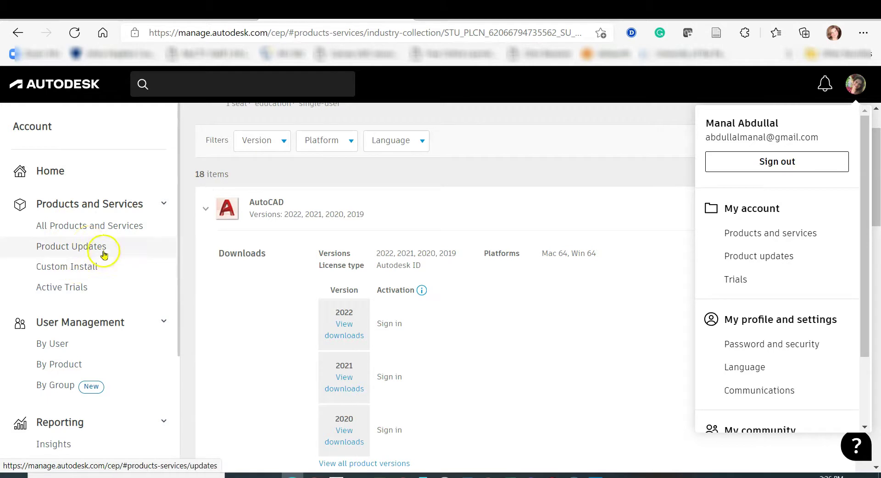
{"action": "left_click", "coordinate": [90, 225]}
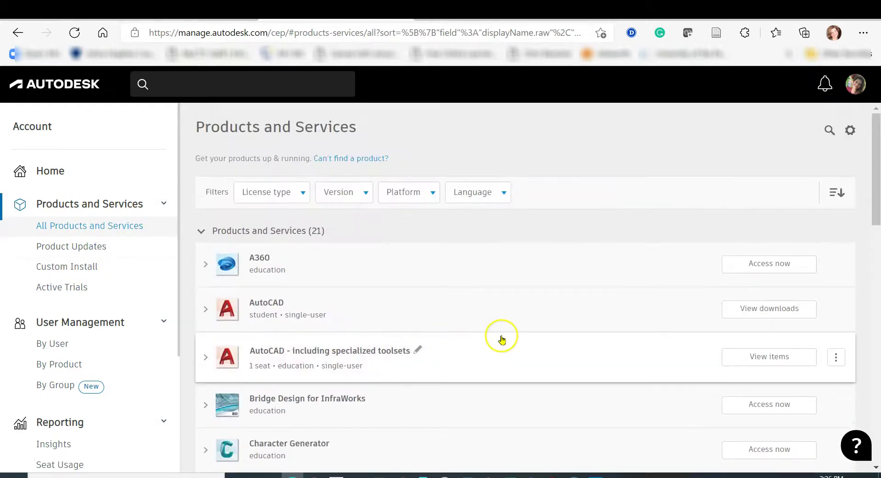